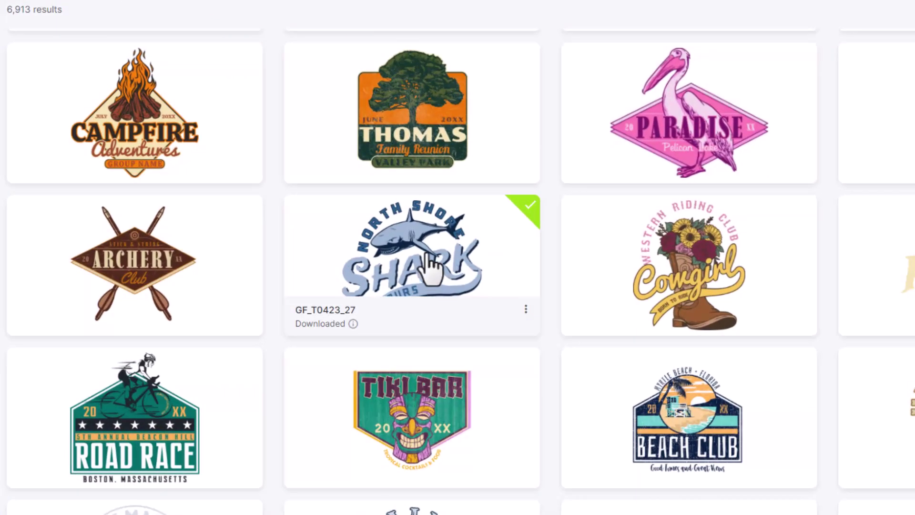
# - Open the North Shore Shark Tours template for customizing and replace the "Oahu, HI" text with "DAYTONA BEACH"
pyautogui.click(431, 267)
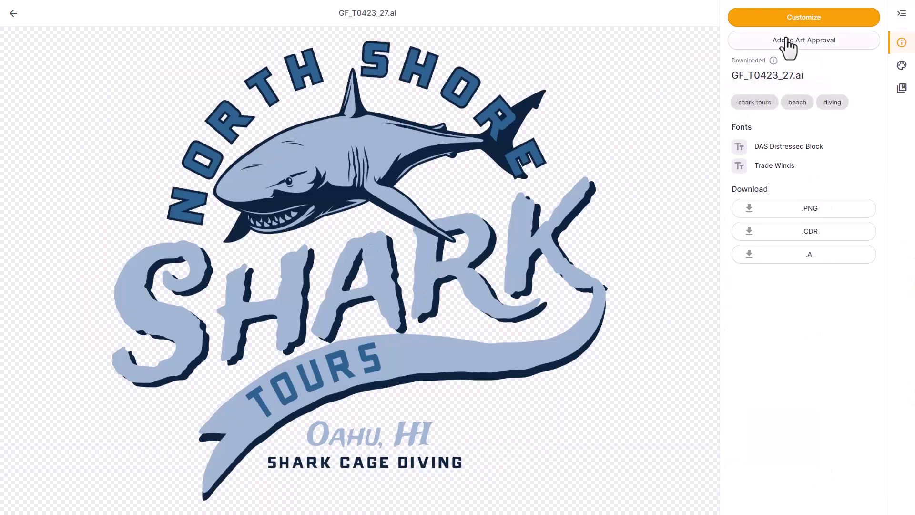
pyautogui.click(813, 23)
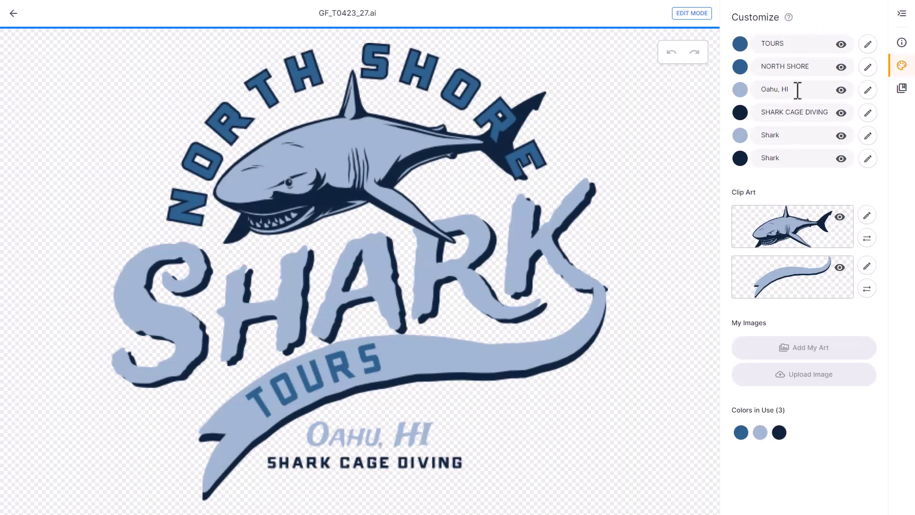
pyautogui.moveTo(798, 90); pyautogui.dragTo(713, 75)
pyautogui.write('DAYTONA BEACH')
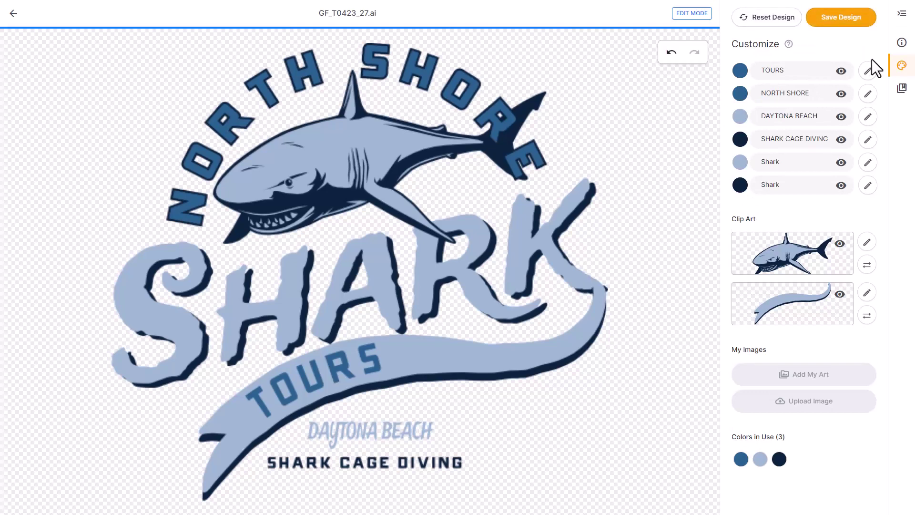
# - Replace the medium blue used across the design with orange-red from the Default Color Palette
pyautogui.click(741, 459)
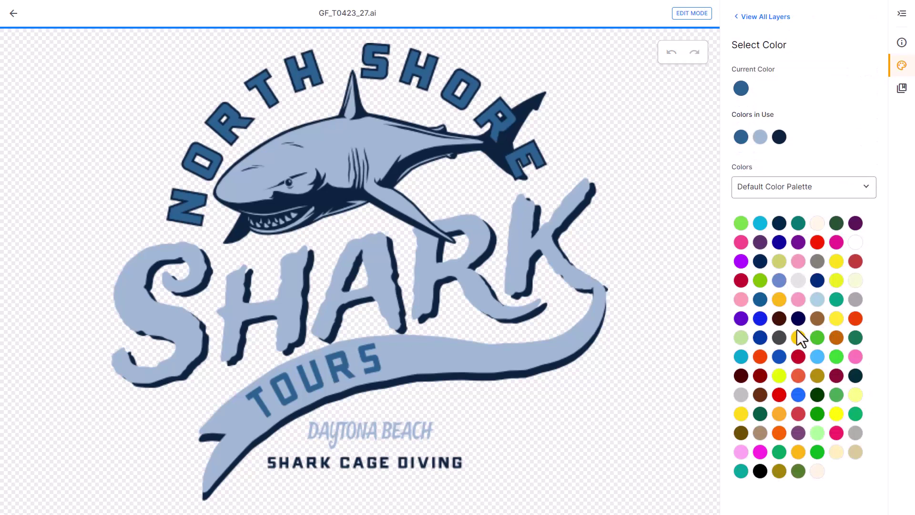
pyautogui.click(761, 358)
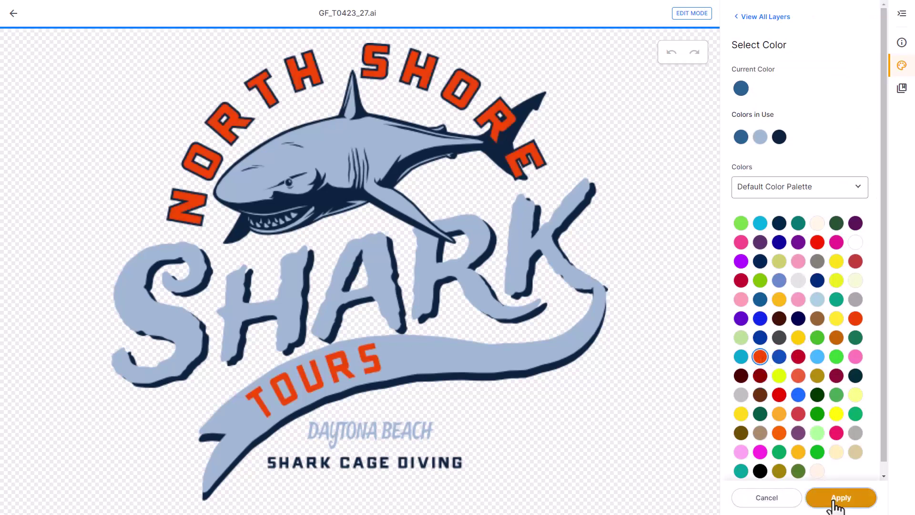
pyautogui.click(834, 498)
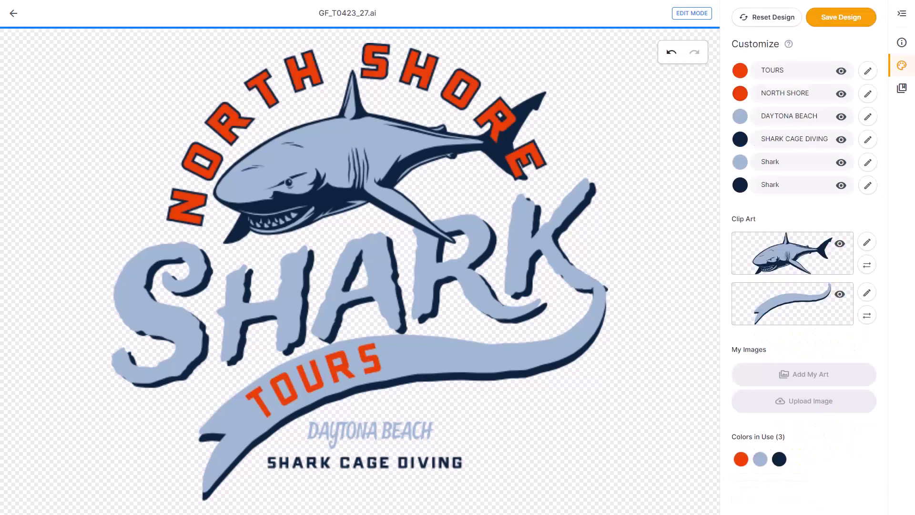
# - Save the customized design and download it in CDR format as "Shark Tours"
pyautogui.click(858, 19)
pyautogui.click(825, 166)
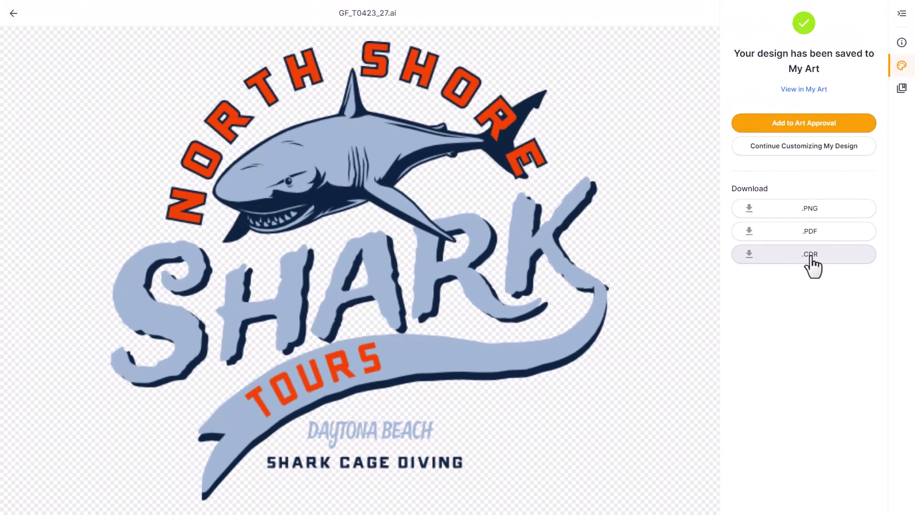
pyautogui.click(749, 253)
pyautogui.write('Shark Tours')
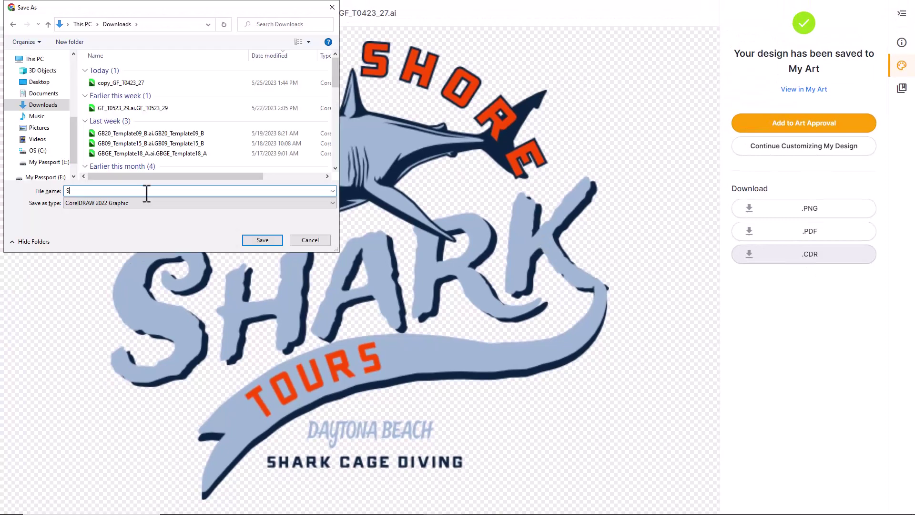
pyautogui.click(257, 239)
pyautogui.click(259, 238)
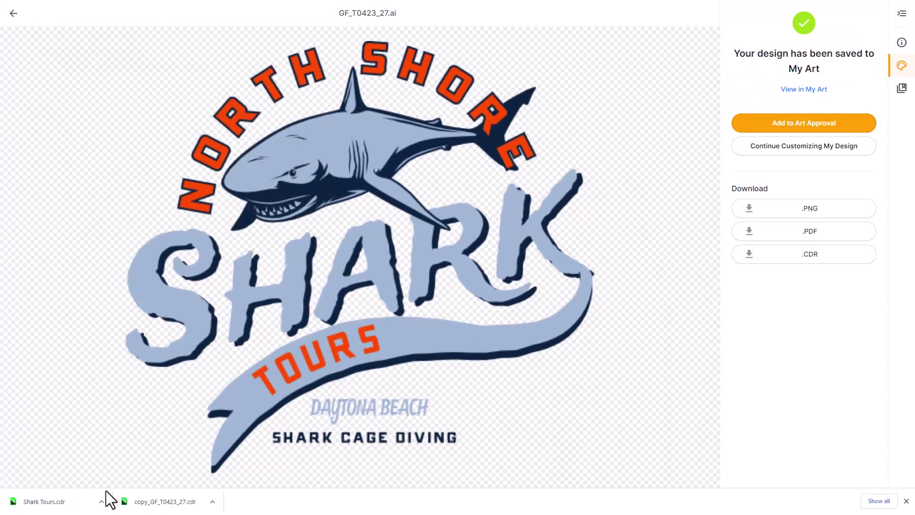
# - Open the downloaded Shark Tours.cdr in CorelDRAW and examine the NORTH SHORE text on its path in Wireframe view
pyautogui.click(102, 502)
pyautogui.click(123, 441)
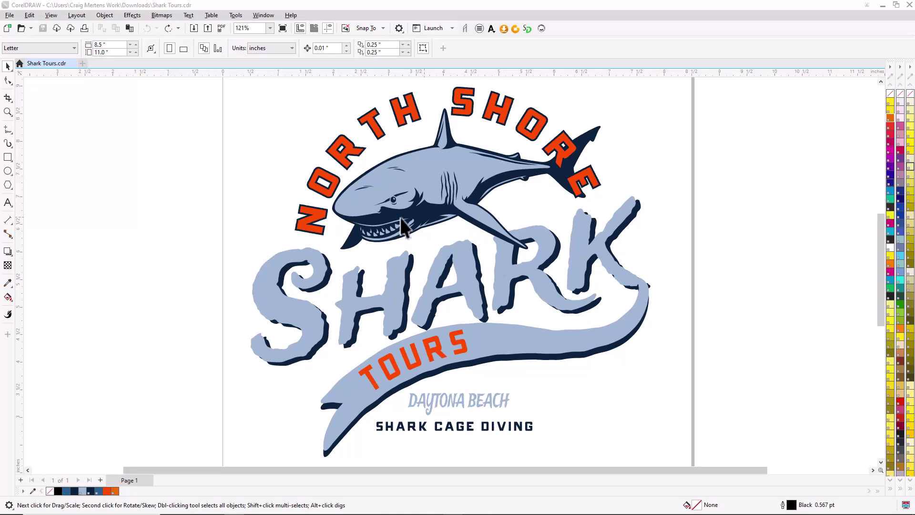
pyautogui.click(51, 16)
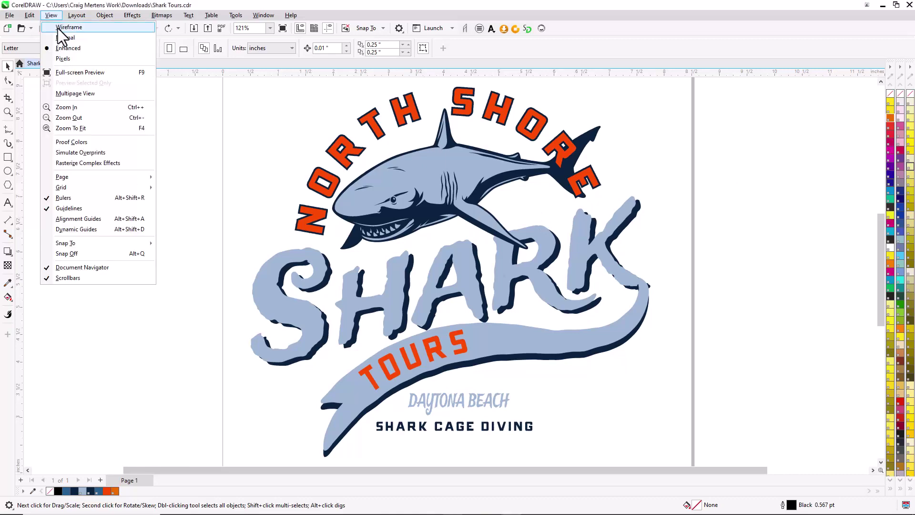
pyautogui.click(58, 27)
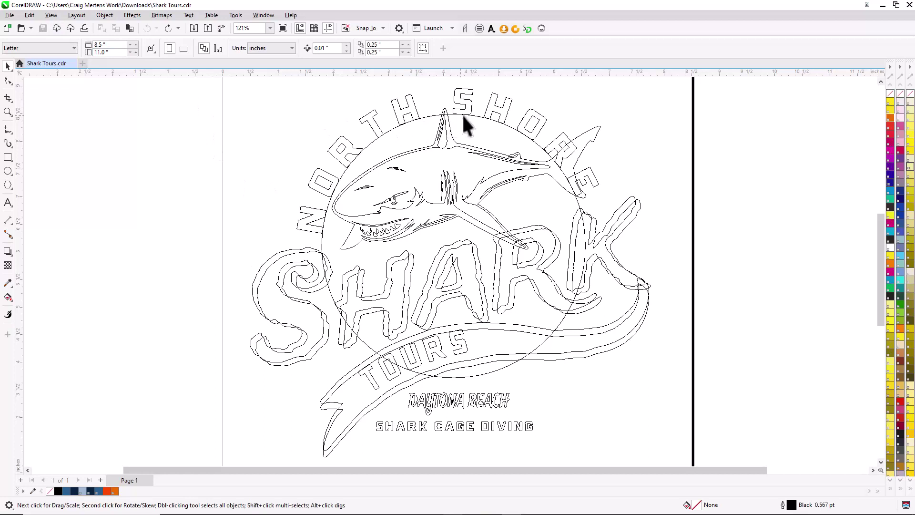
pyautogui.click(397, 116)
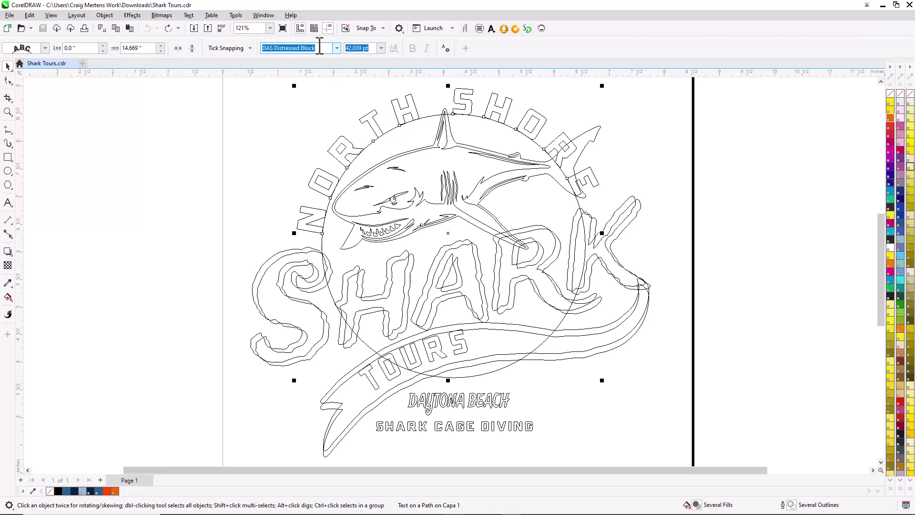
# - Try converting the entire artwork to a bitmap and undo the conversion
pyautogui.click(193, 94)
pyautogui.hotkey('ctrl', 'a')
pyautogui.click(162, 14)
pyautogui.click(174, 28)
pyautogui.click(465, 313)
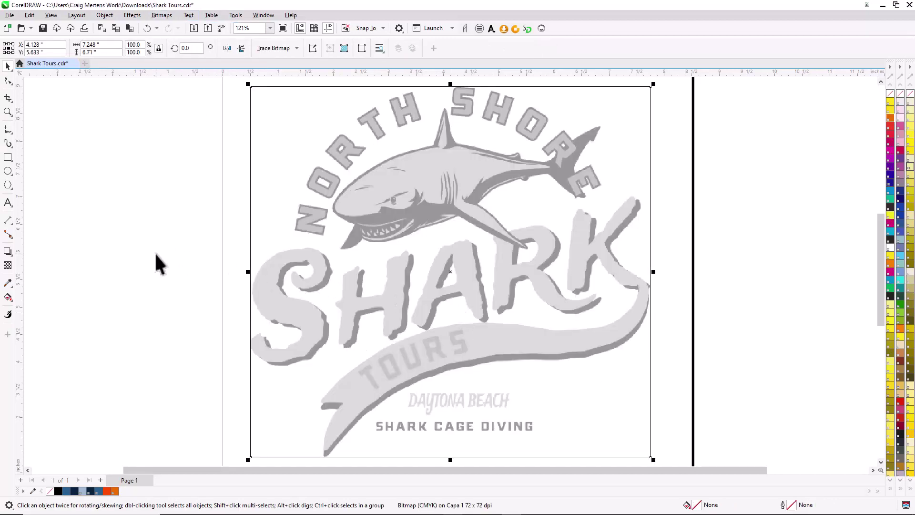
pyautogui.hotkey('ctrl', 'z')
pyautogui.click(121, 183)
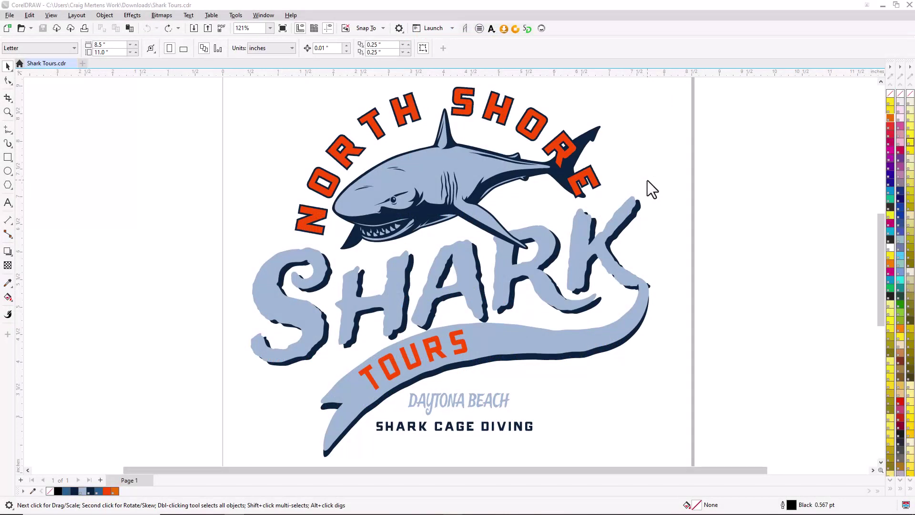
# - Set the outline width of the NORTH SHORE text to 3.0 pt
pyautogui.click(305, 230)
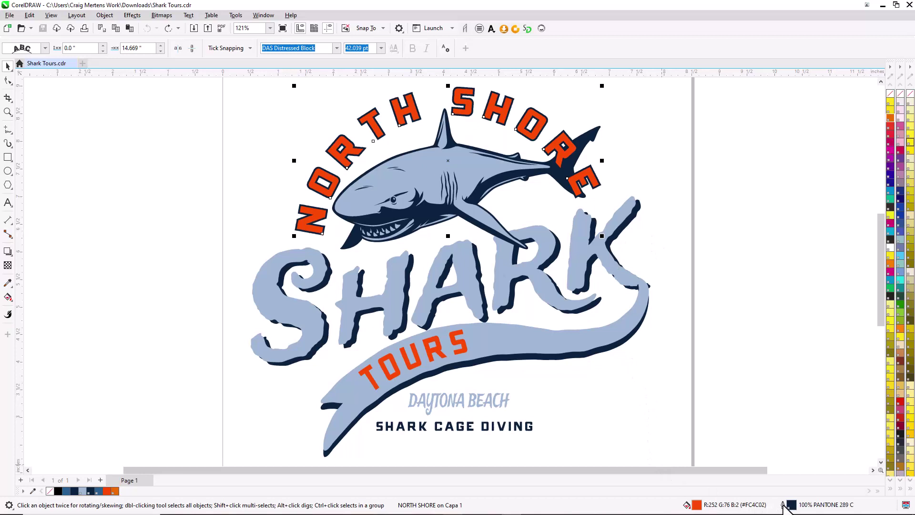
pyautogui.doubleClick(784, 505)
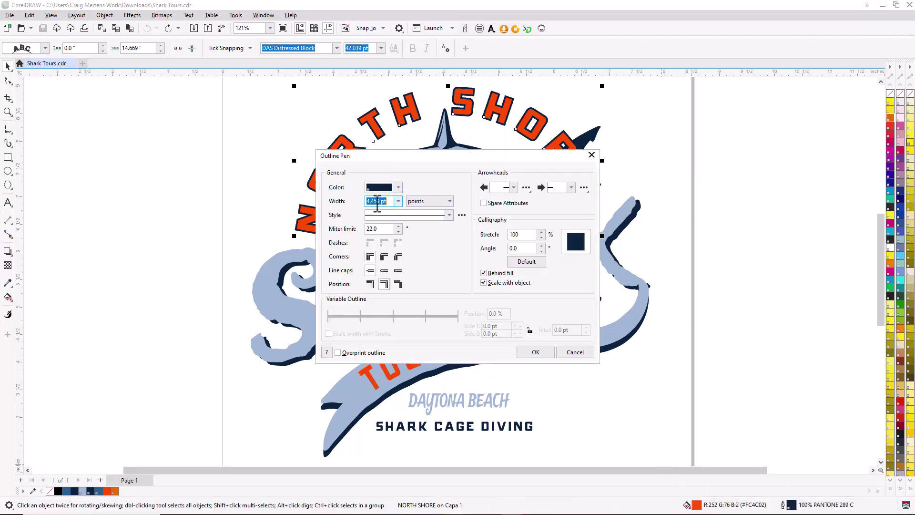
pyautogui.click(399, 202)
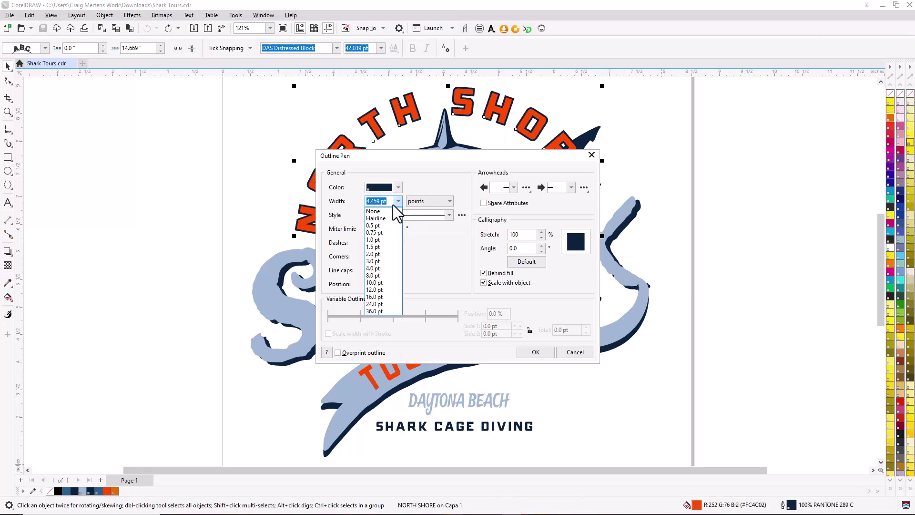
pyautogui.click(376, 226)
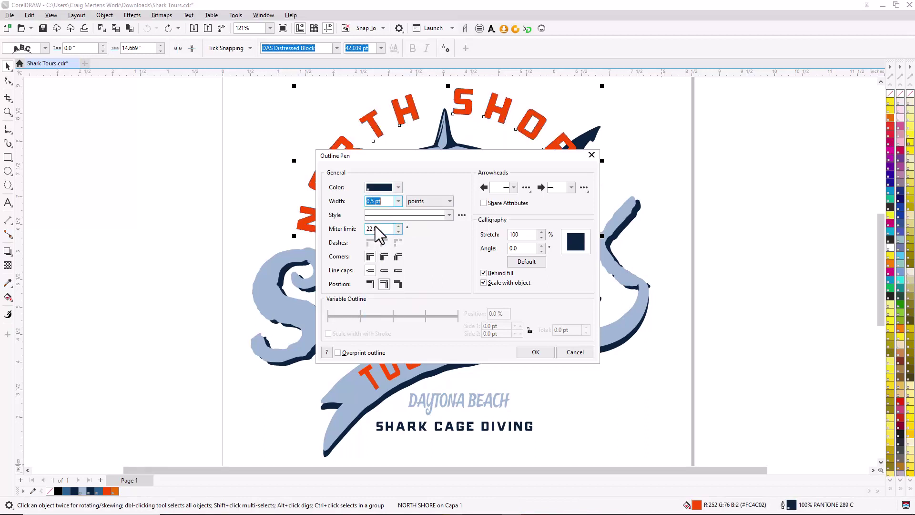
pyautogui.hotkey('alt', 'Down')
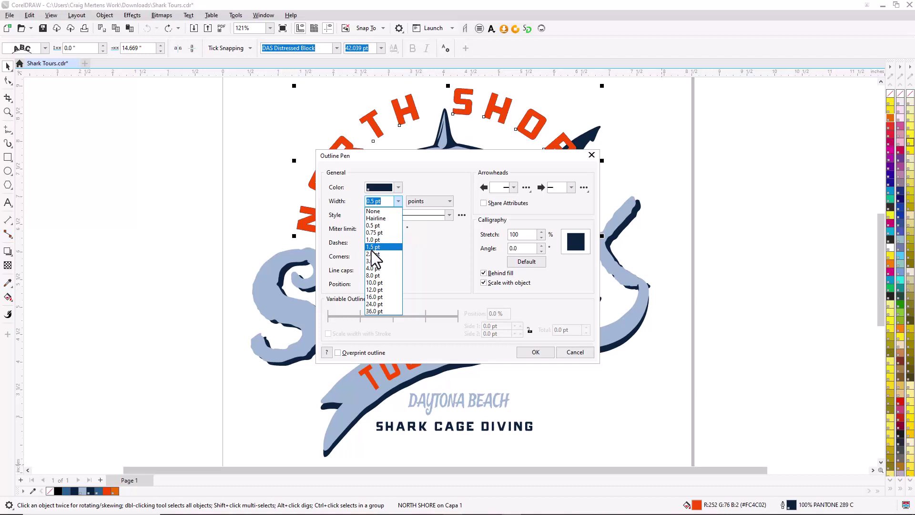
pyautogui.click(372, 261)
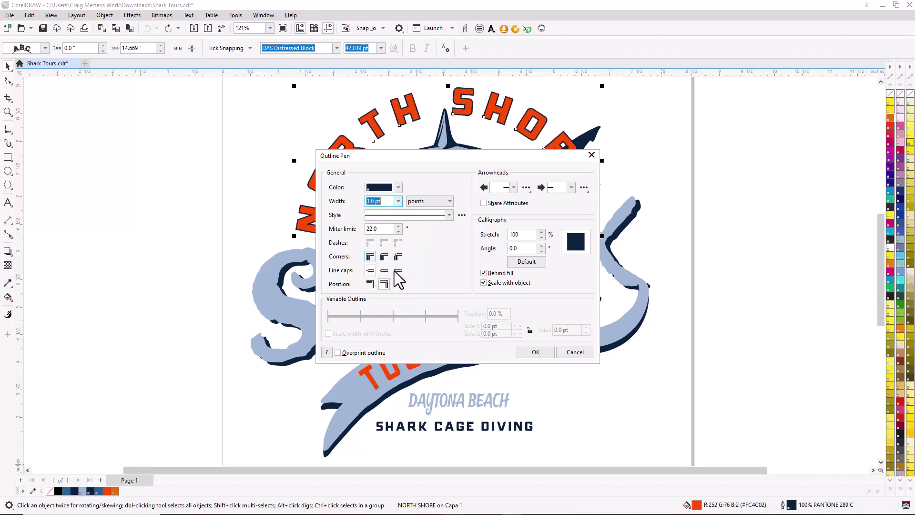
pyautogui.click(530, 352)
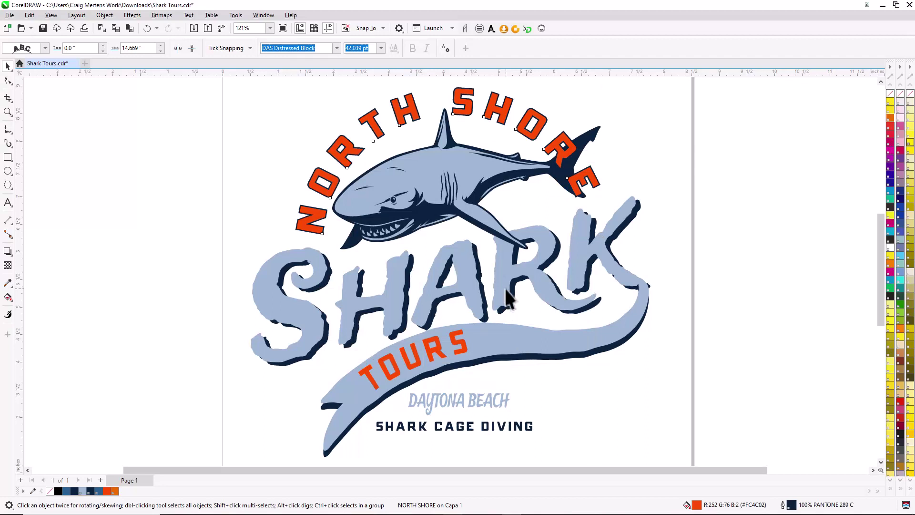
# - In Wireframe view, convert the outline of the NORTH SHORE text to an object
pyautogui.click(318, 233)
pyautogui.keyDown('ctrl'); pyautogui.click(319, 233); pyautogui.keyUp('ctrl')
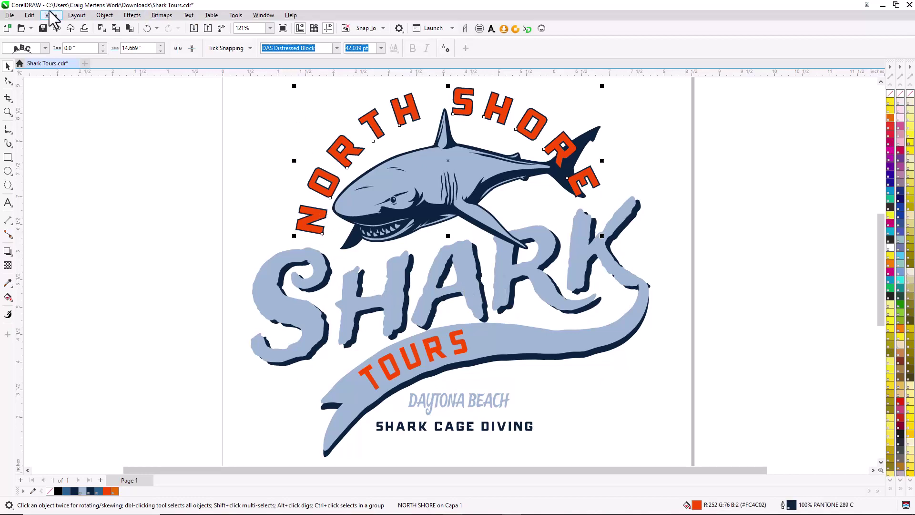
pyautogui.click(51, 15)
pyautogui.click(62, 28)
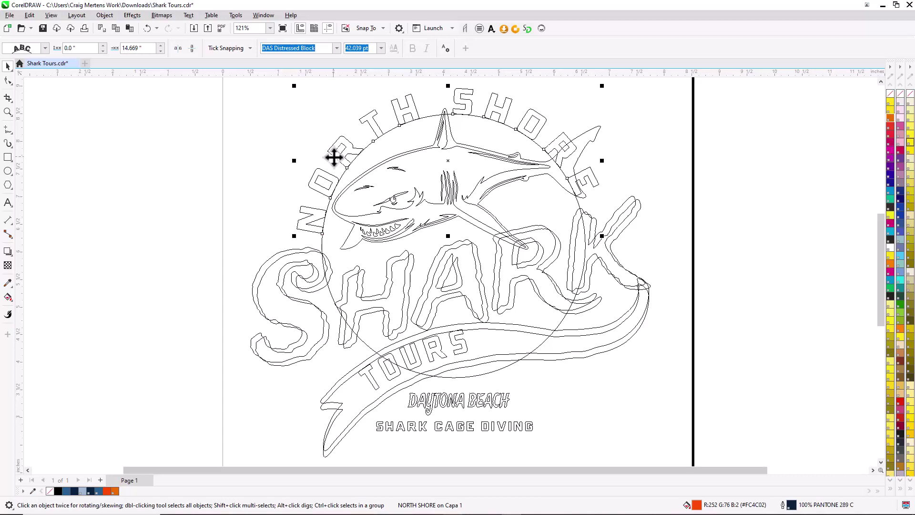
pyautogui.click(105, 15)
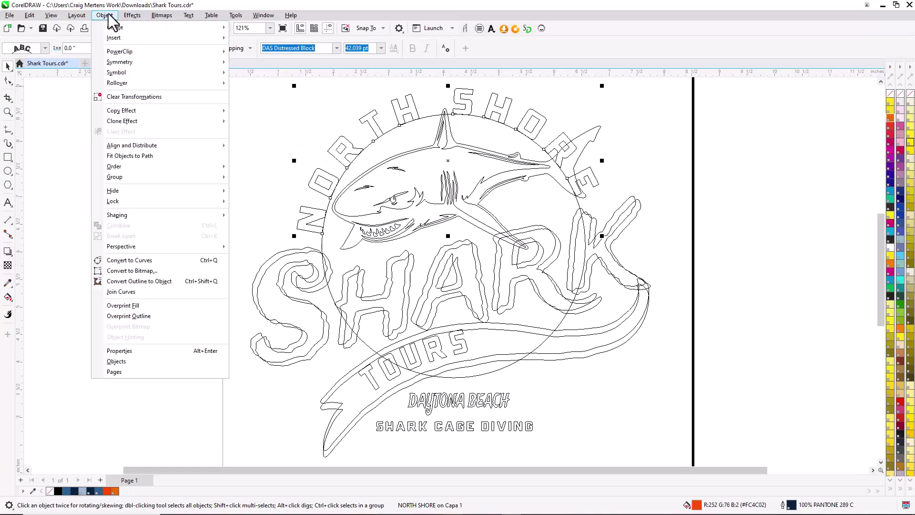
pyautogui.click(156, 282)
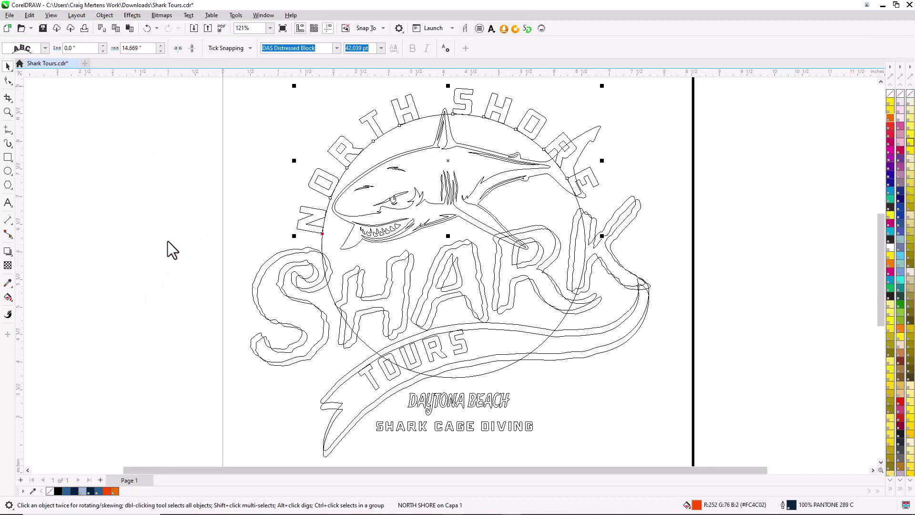
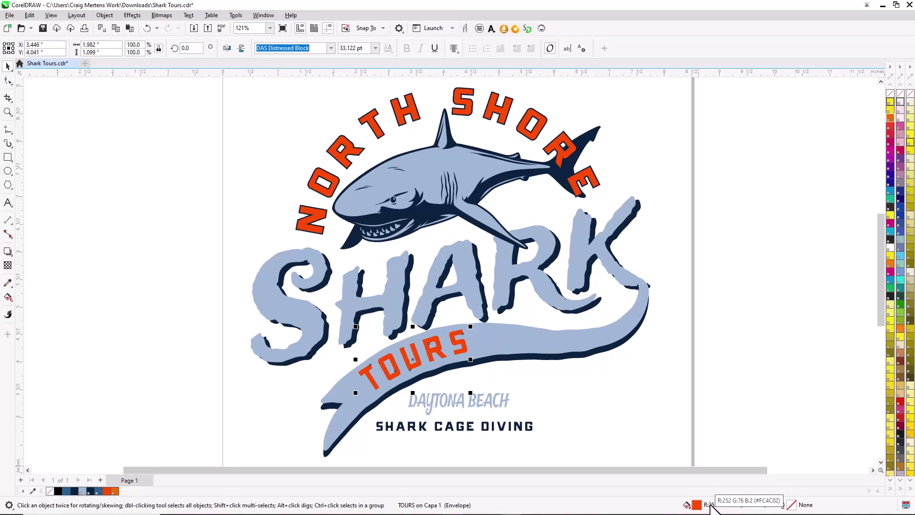
# - Try switching the fill of the TOURS text to the CMYK color model and undo the change
pyautogui.doubleClick(687, 506)
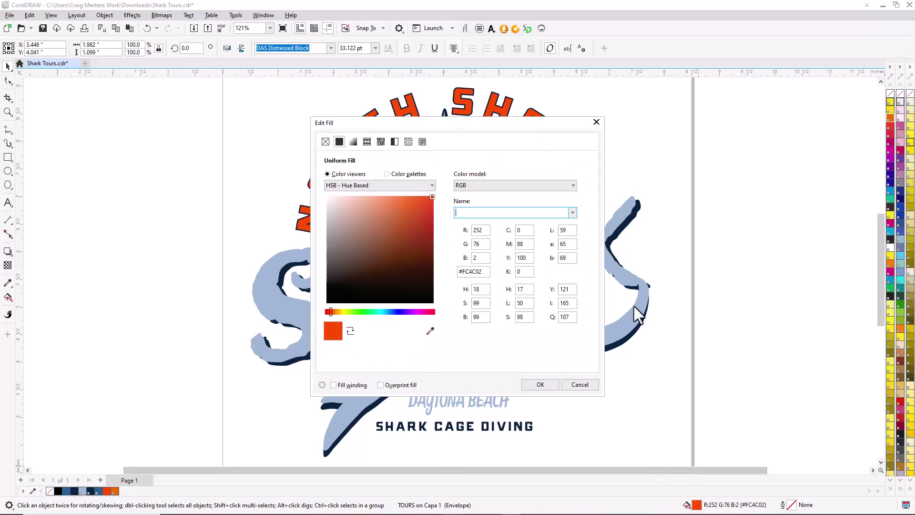
pyautogui.click(571, 187)
pyautogui.click(468, 204)
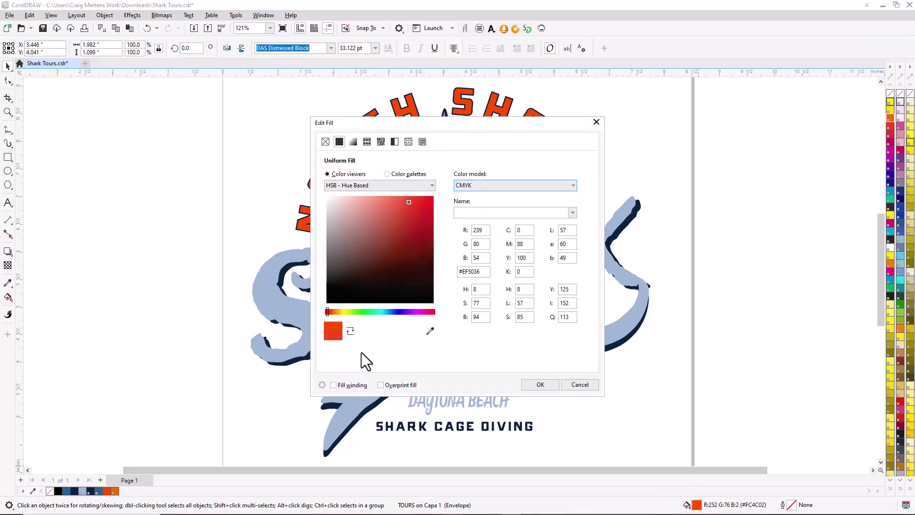
pyautogui.click(545, 387)
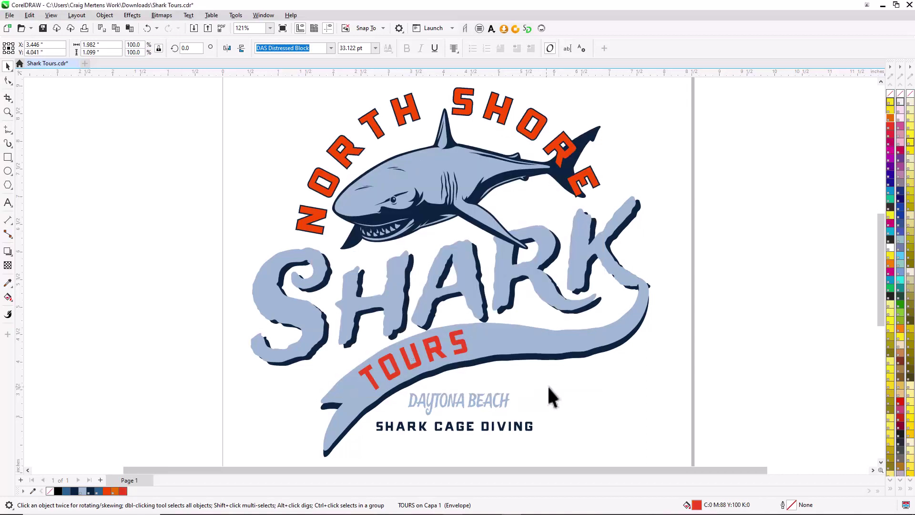
pyautogui.click(610, 398)
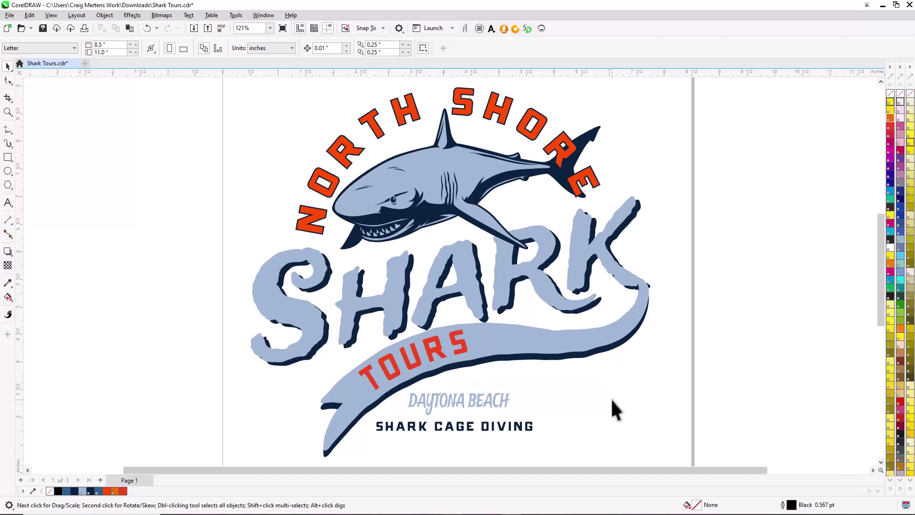
pyautogui.press('Tab')
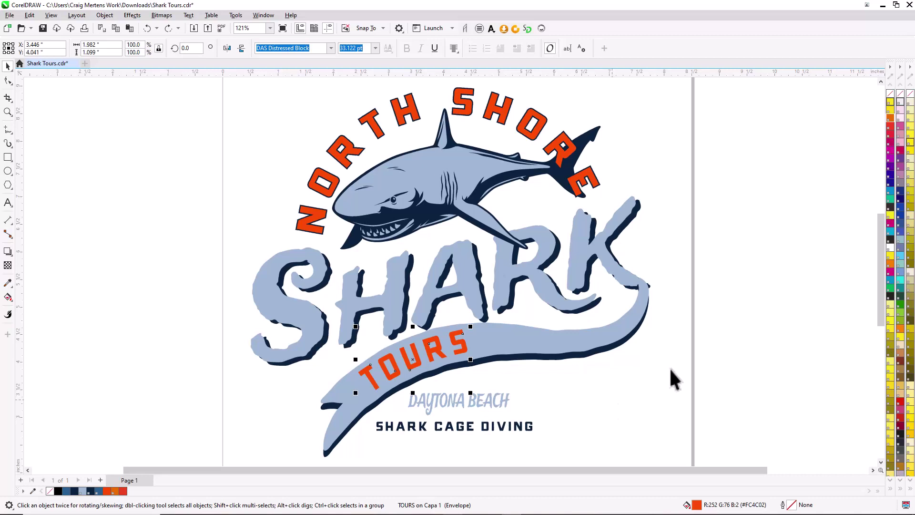
# - Fill both the TOURS text and the NORTH SHORE text with the orange swatch from the color palette
pyautogui.click(889, 120)
pyautogui.click(691, 215)
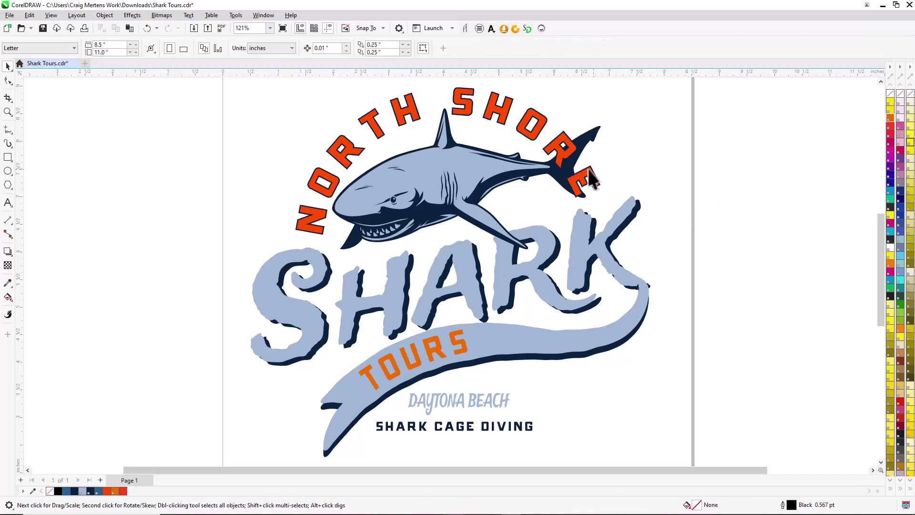
pyautogui.click(579, 162)
pyautogui.click(890, 119)
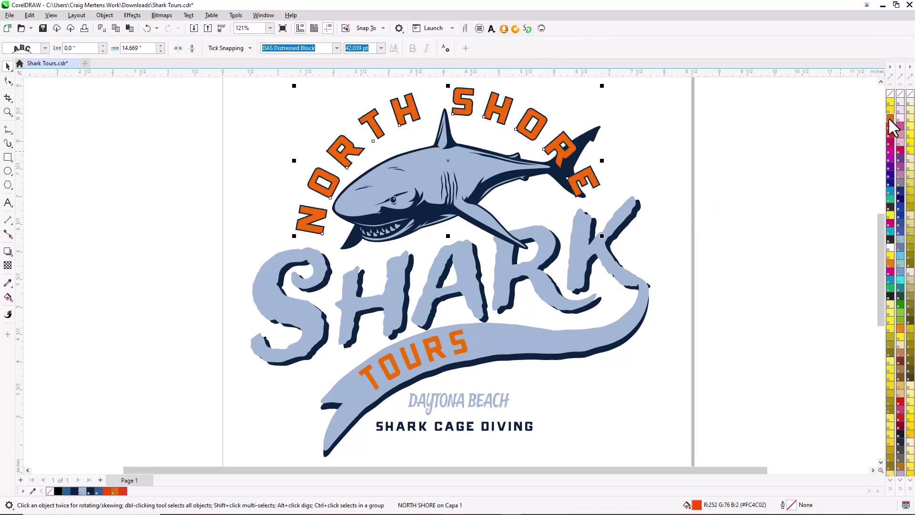
pyautogui.click(734, 163)
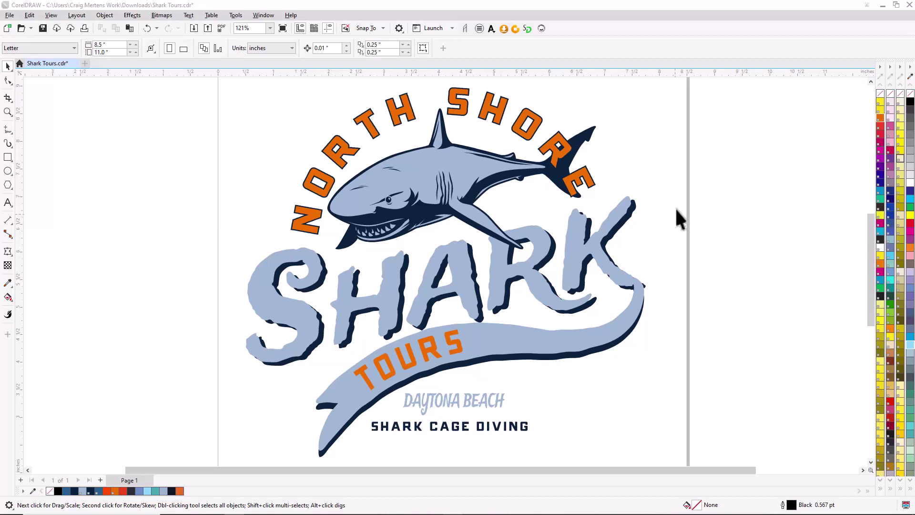
# - Try filling the ribbon banner behind the TOURS text with the Baby Blue swatch and undo the change
pyautogui.click(639, 245)
pyautogui.click(570, 339)
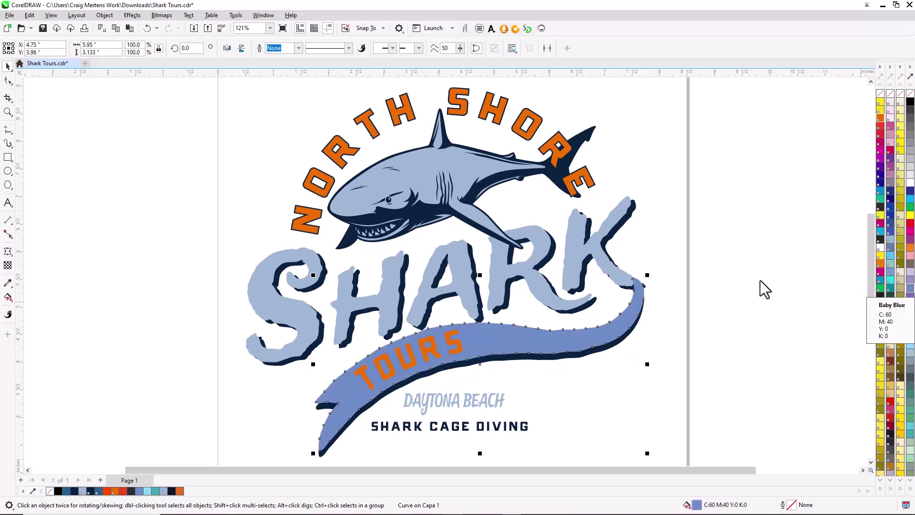
pyautogui.click(744, 281)
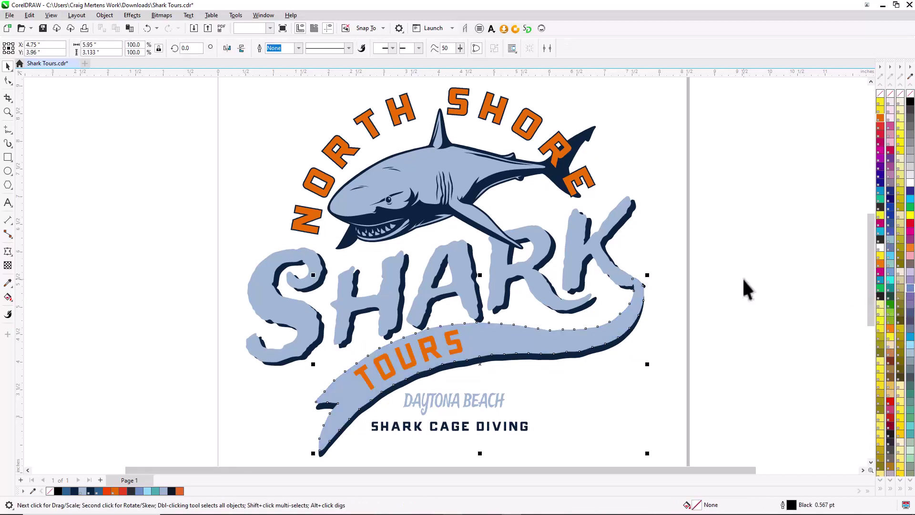
# - Switch the ribbon banner's uniform fill from its Pantone color to the CMYK color model
pyautogui.click(591, 338)
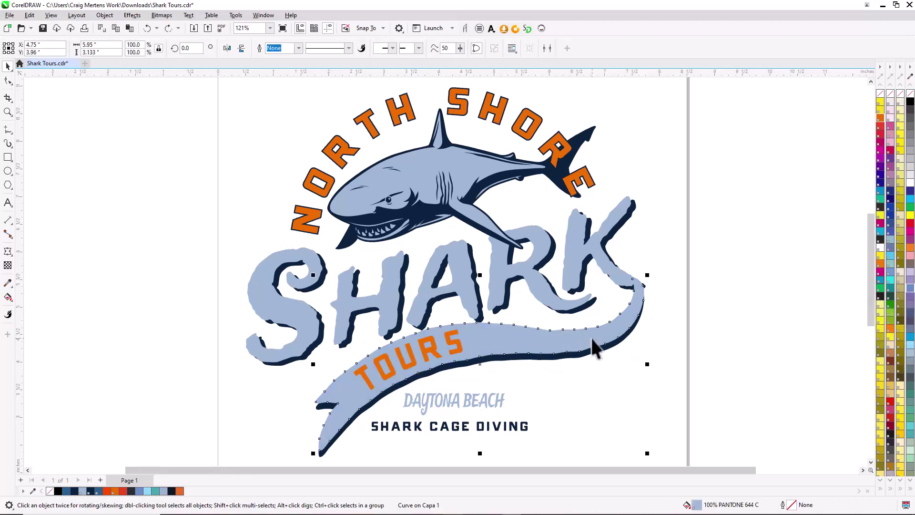
pyautogui.doubleClick(687, 504)
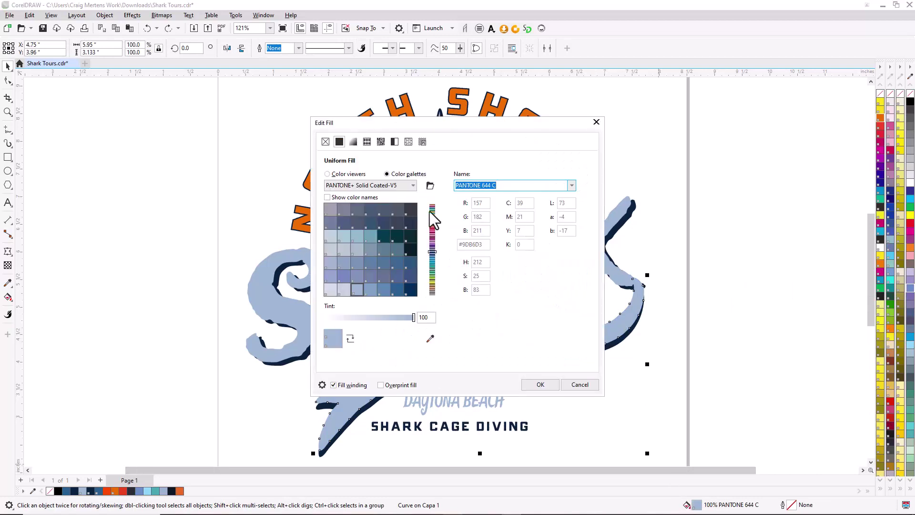
pyautogui.click(327, 174)
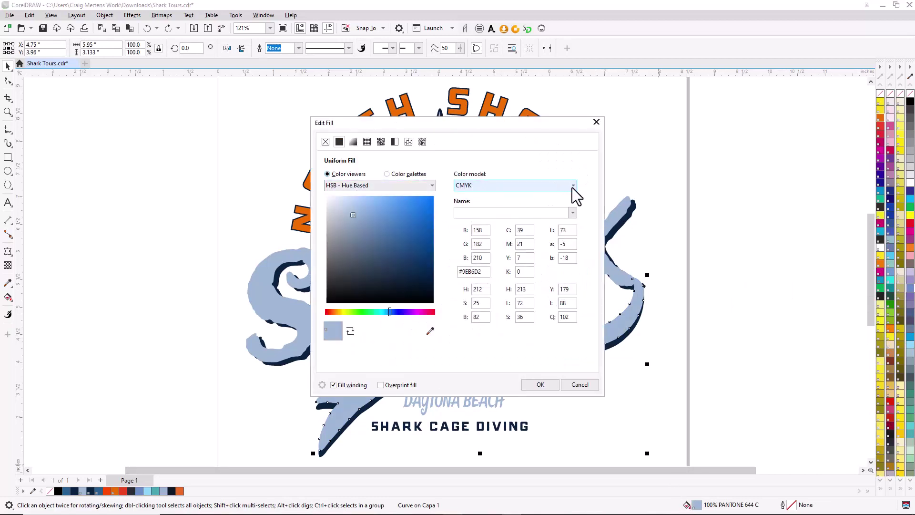
pyautogui.click(572, 186)
pyautogui.click(474, 203)
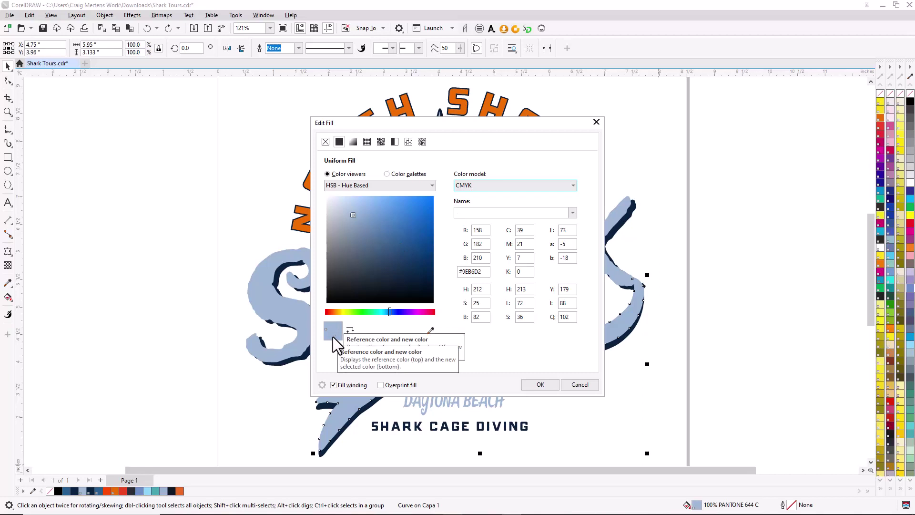
pyautogui.click(540, 385)
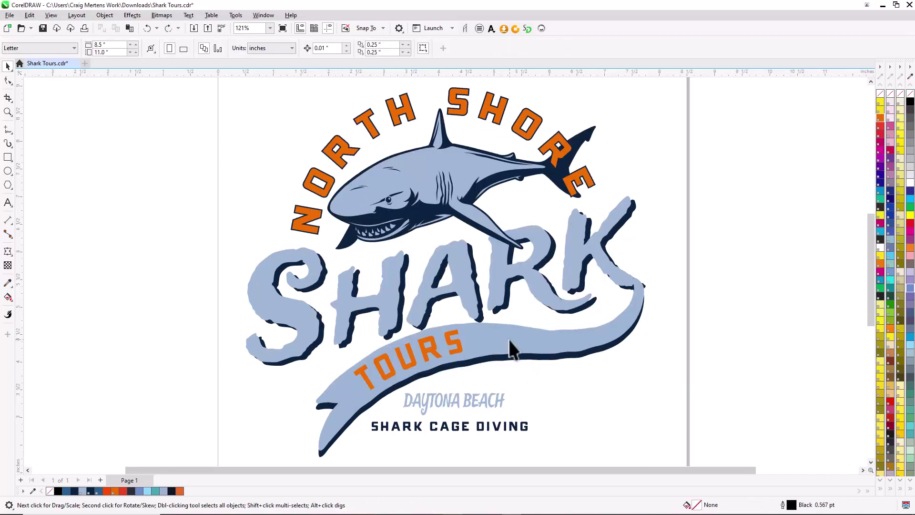
# - Sample the banner's light blue with the Color Eyedropper and apply it to the DAYTONA BEACH text, the SHARK text and the shark's body
pyautogui.click(8, 282)
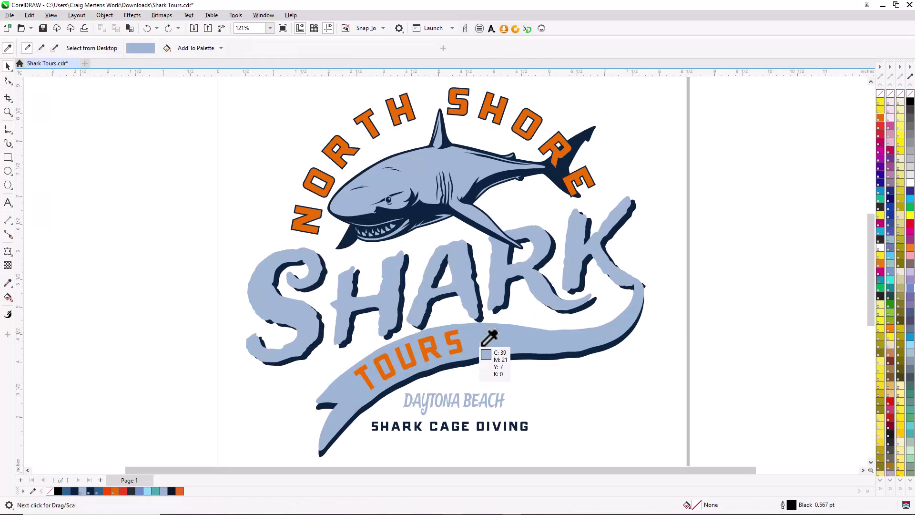
pyautogui.click(505, 337)
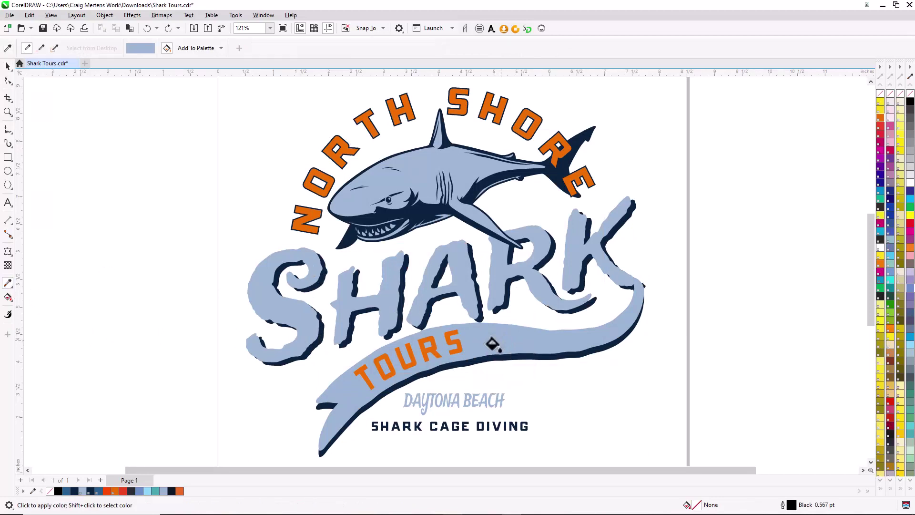
pyautogui.click(473, 400)
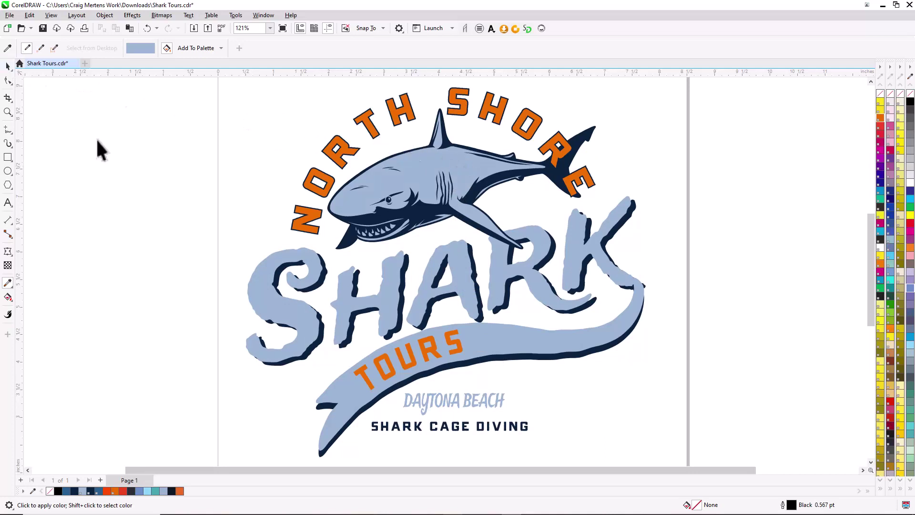
pyautogui.press('space')
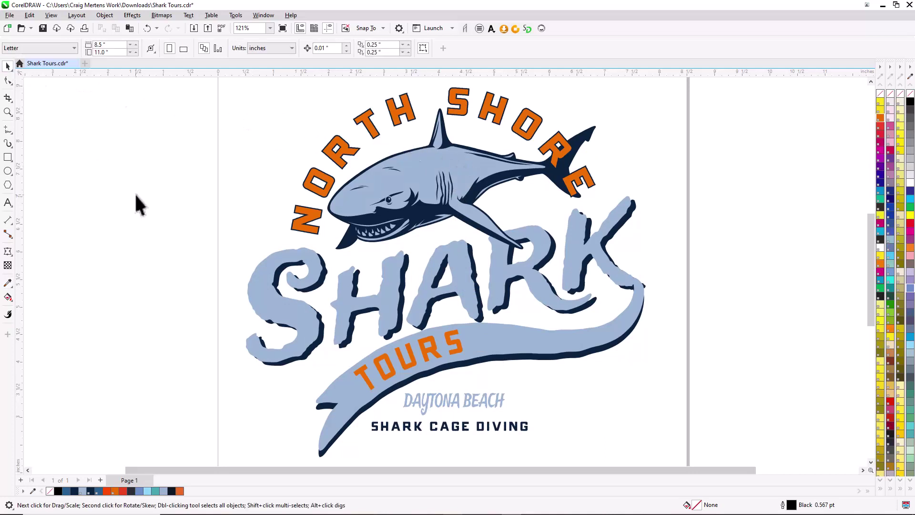
# - Switch the SHARK CAGE DIVING text's uniform fill from its Pantone color to the CMYK color model
pyautogui.click(464, 427)
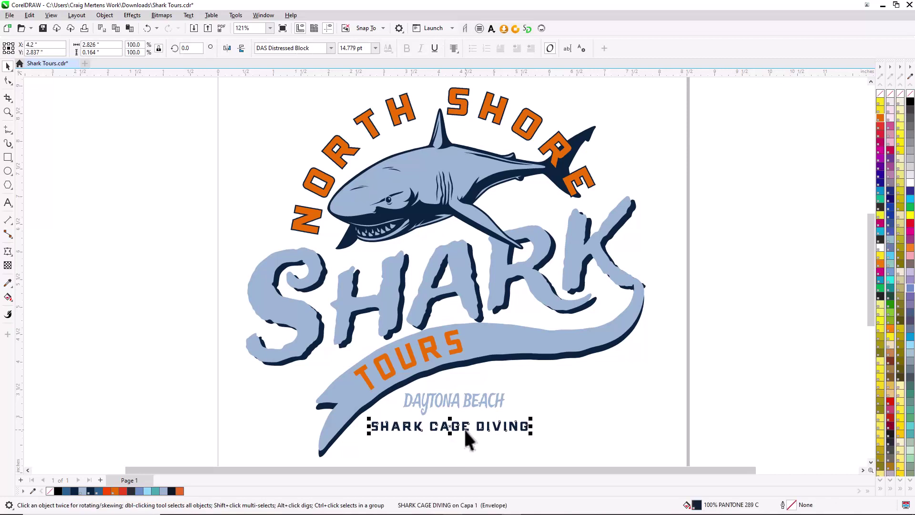
pyautogui.doubleClick(686, 505)
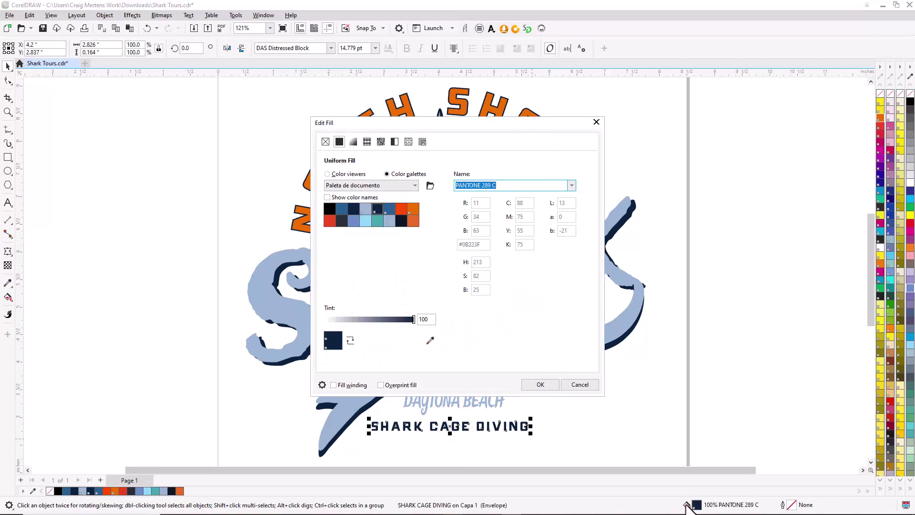
pyautogui.click(329, 175)
pyautogui.click(550, 188)
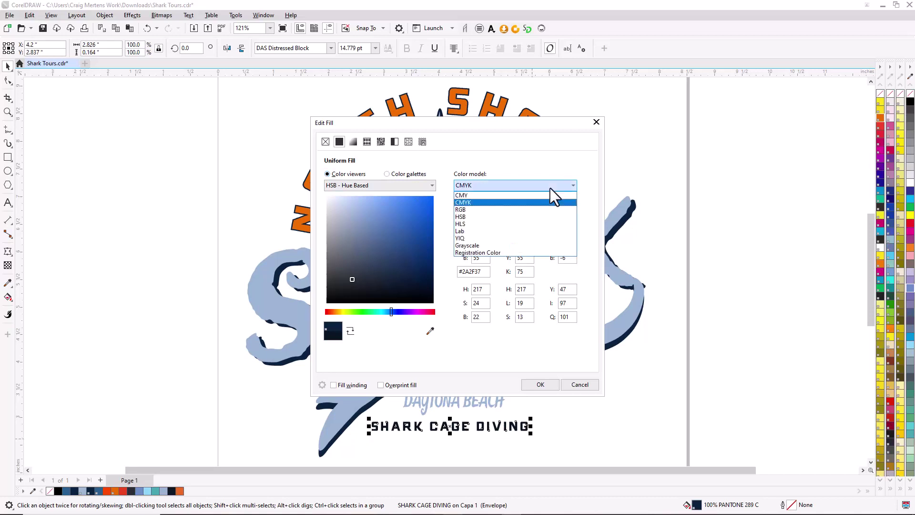
pyautogui.click(478, 202)
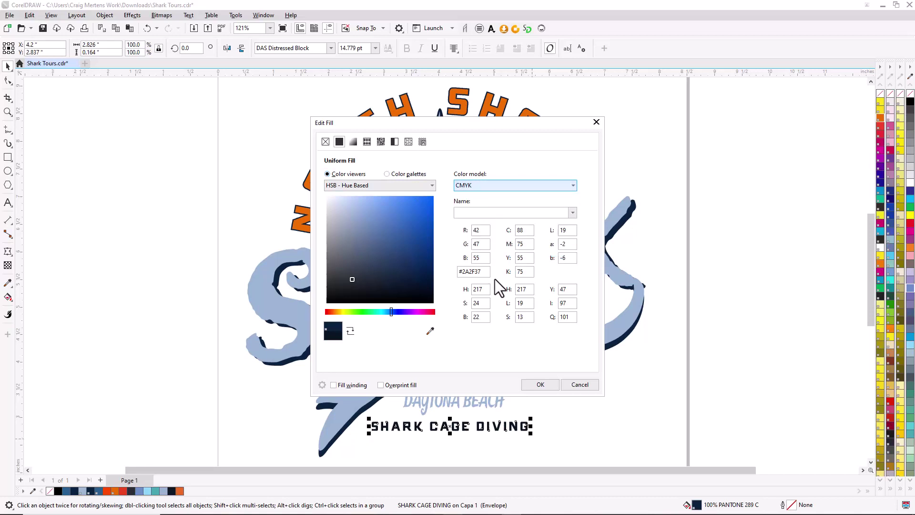
pyautogui.click(539, 385)
# - Sample the SHARK CAGE DIVING text's dark blue and apply it to the banner and SHARK lettering shadows and the shark's dark areas
pyautogui.click(8, 283)
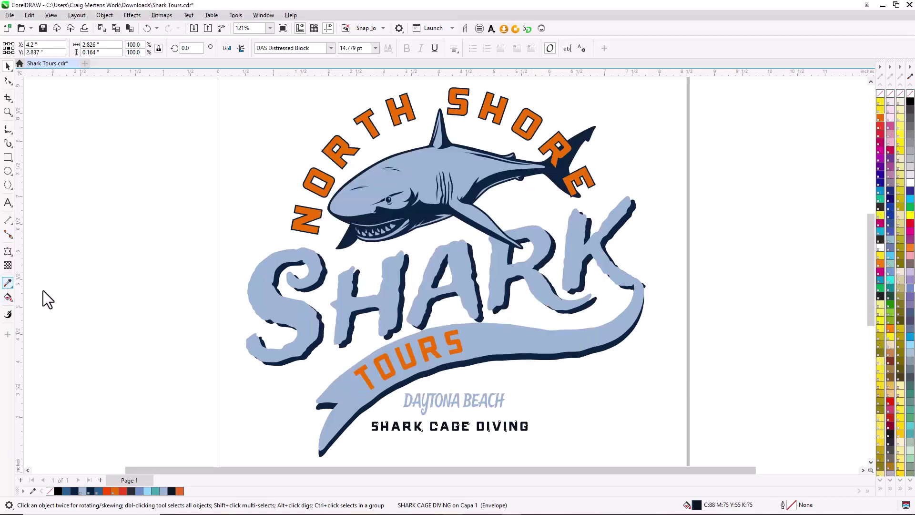
pyautogui.click(388, 427)
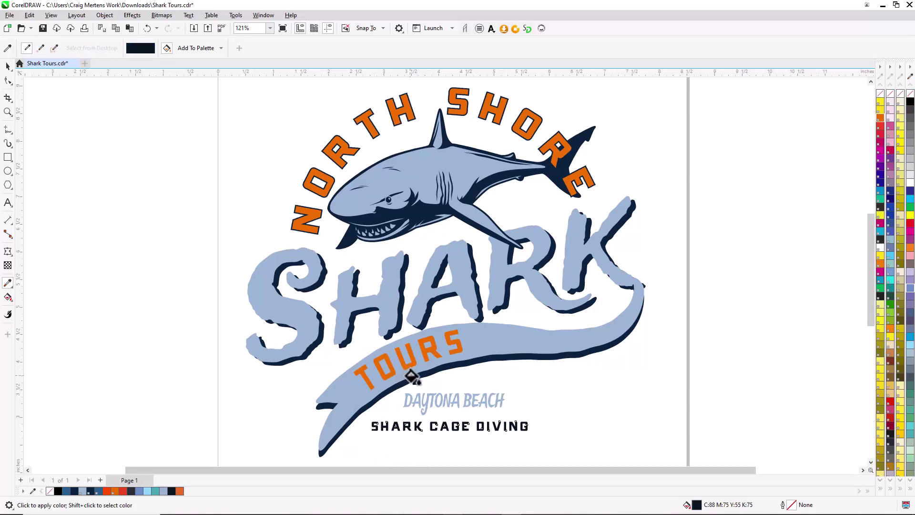
pyautogui.click(398, 325)
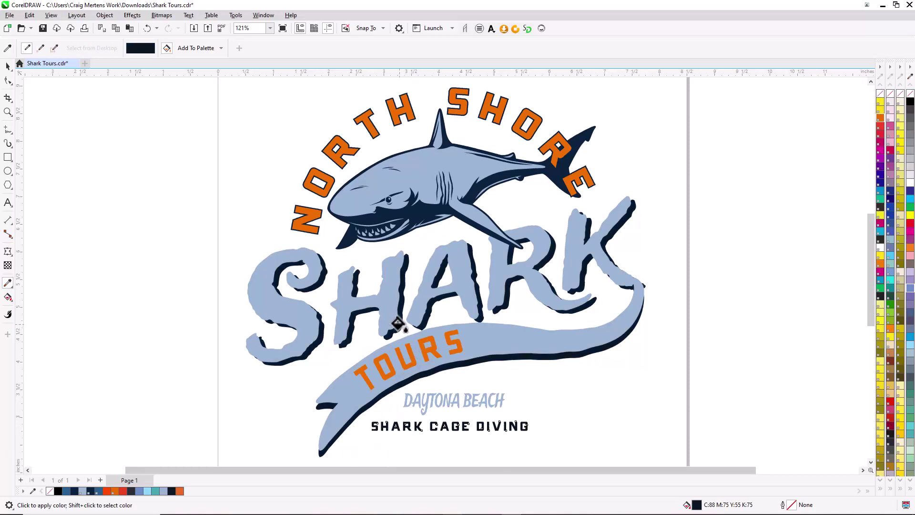
pyautogui.click(414, 216)
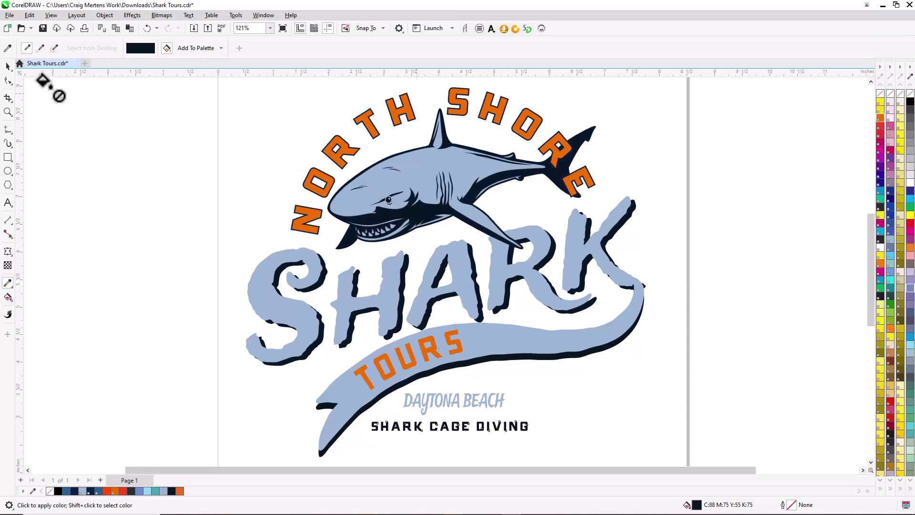
# - Sample the shark's dark blue with the Color Eyedropper and apply it to the outline object around the NORTH SHORE text
pyautogui.click(8, 111)
pyautogui.moveTo(292, 203); pyautogui.dragTo(374, 253)
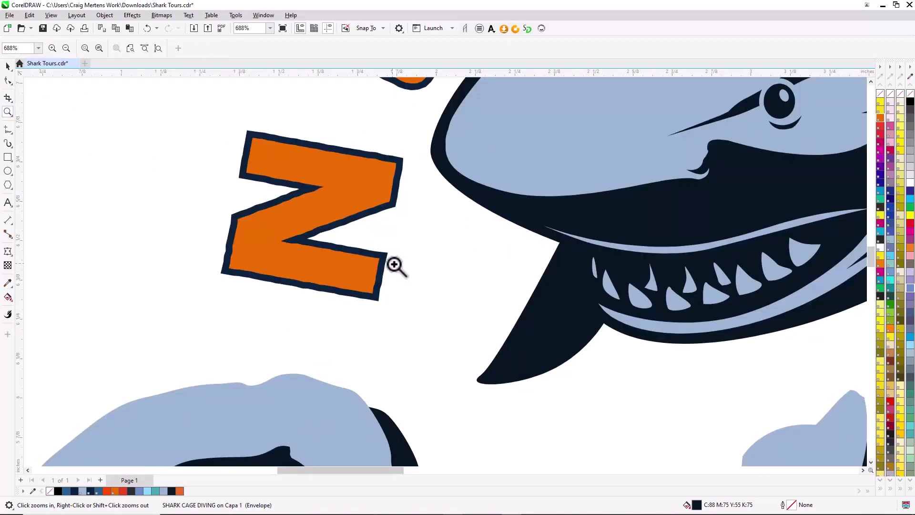
pyautogui.click(8, 284)
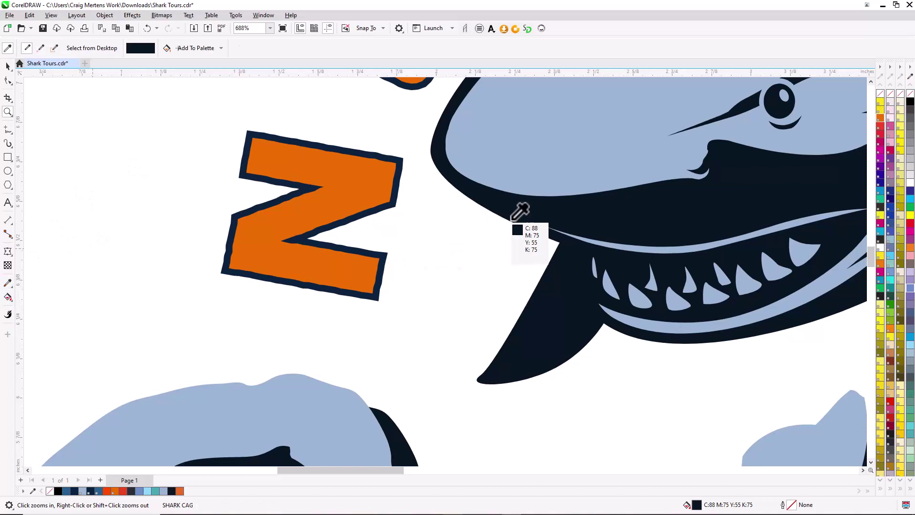
pyautogui.click(565, 206)
pyautogui.click(384, 257)
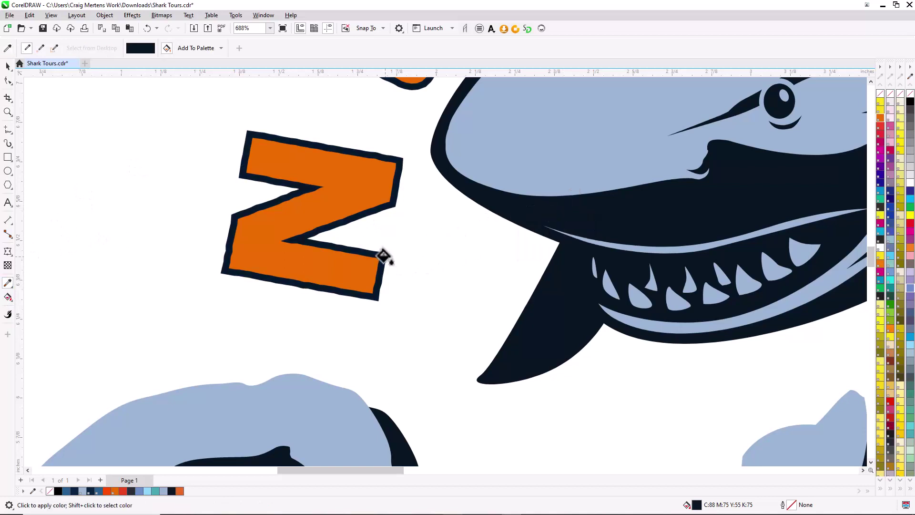
pyautogui.press('space')
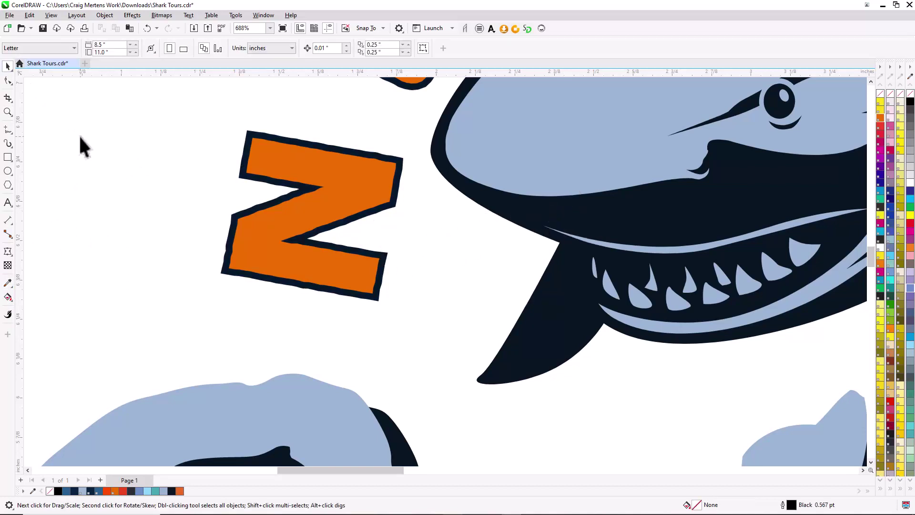
pyautogui.press('F3')
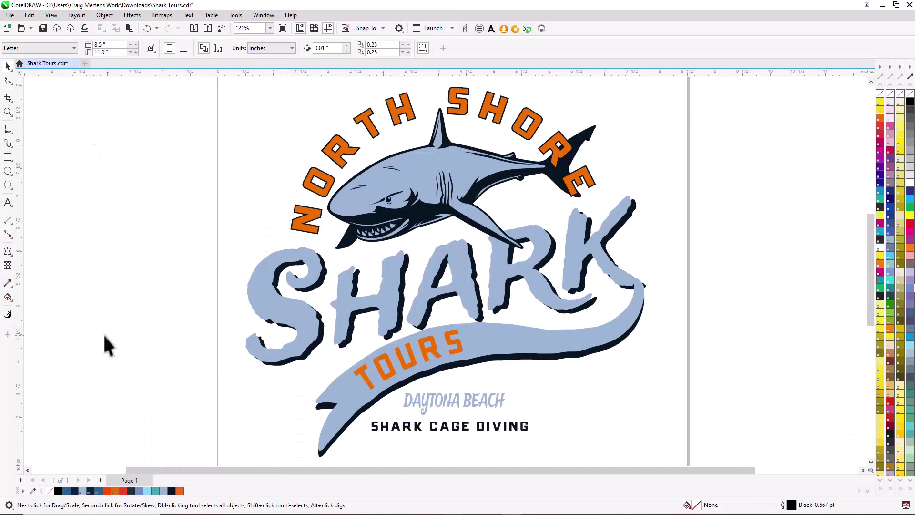
# - Switch the TOURS text's uniform fill from its Pantone color to the CMYK color model
pyautogui.click(374, 384)
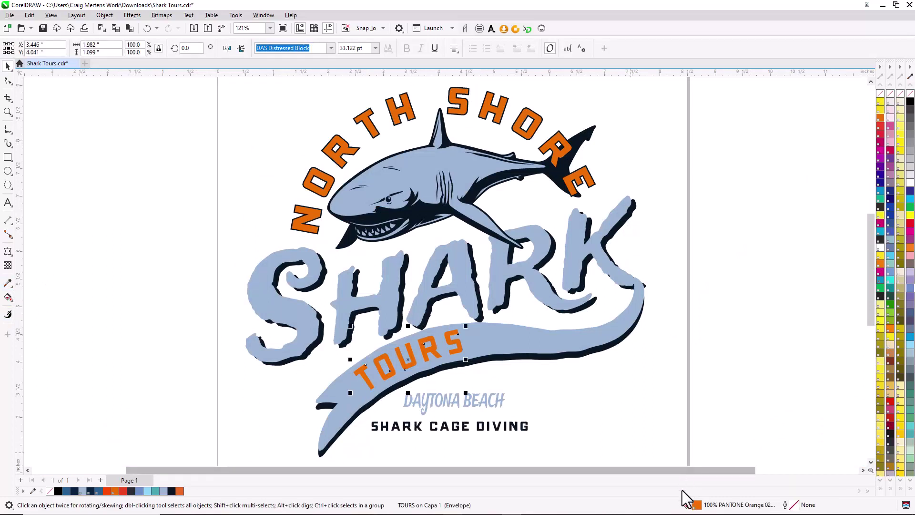
pyautogui.doubleClick(695, 504)
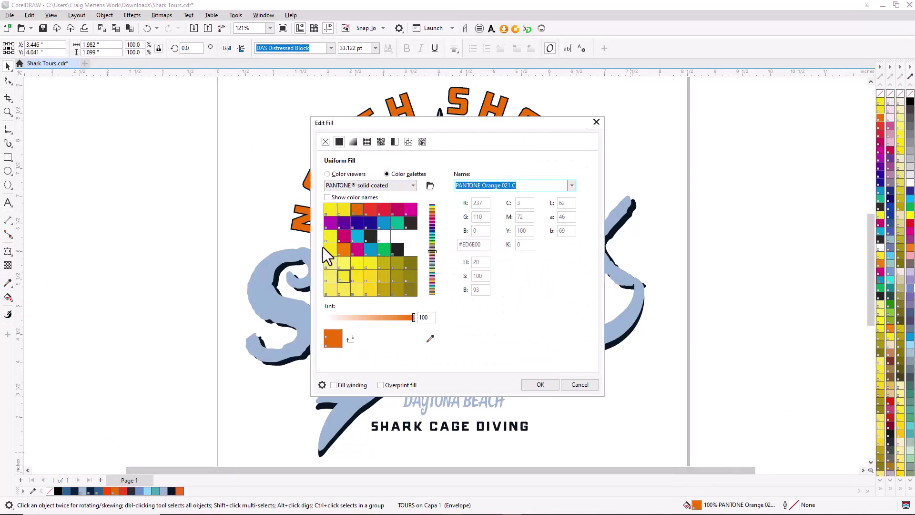
pyautogui.click(338, 174)
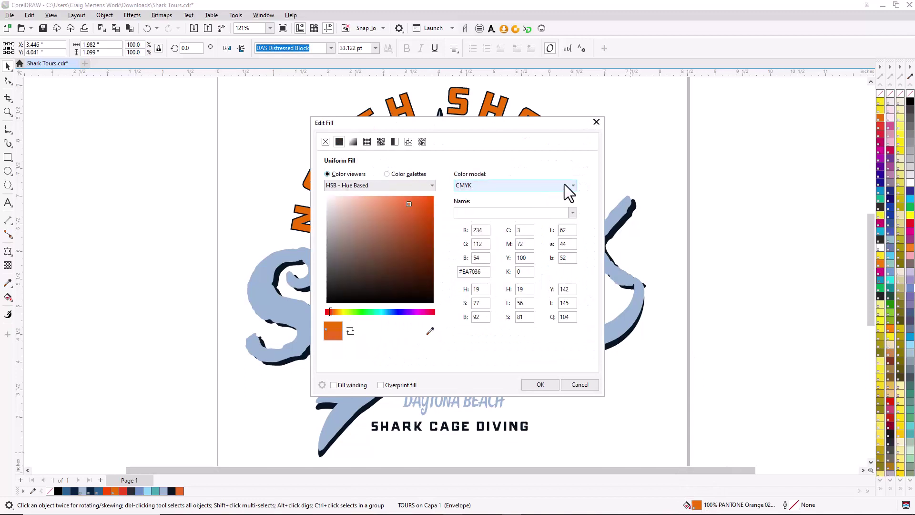
pyautogui.click(570, 188)
pyautogui.click(536, 203)
pyautogui.click(541, 387)
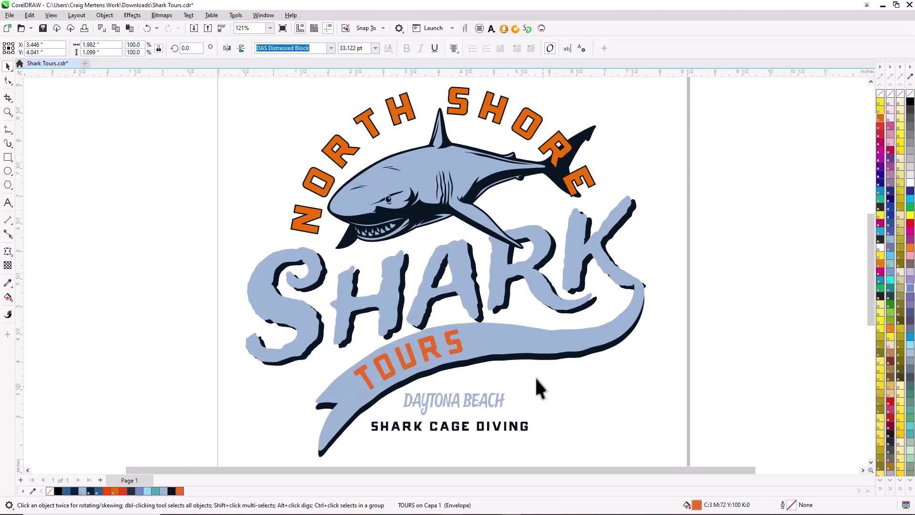
# - Sample the TOURS text's orange with the Color Eyedropper and apply it to the NORTH SHORE text
pyautogui.click(8, 282)
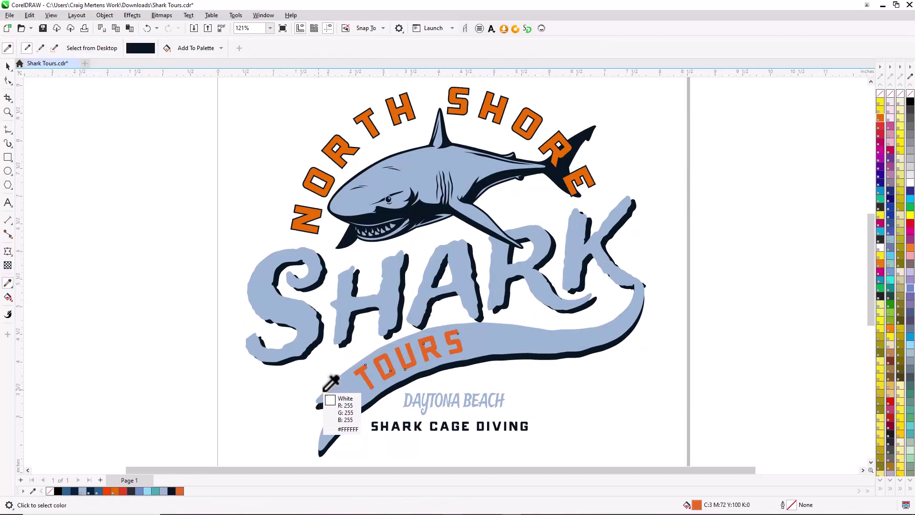
pyautogui.click(372, 383)
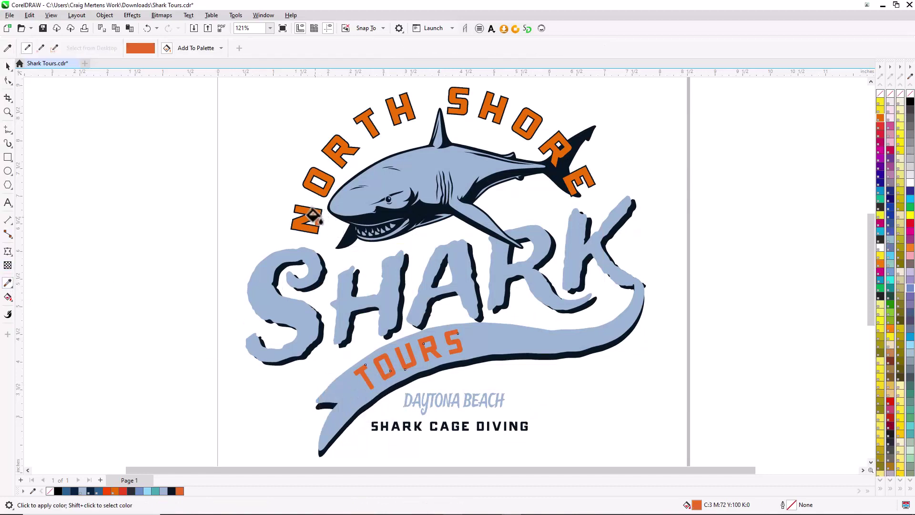
pyautogui.click(7, 66)
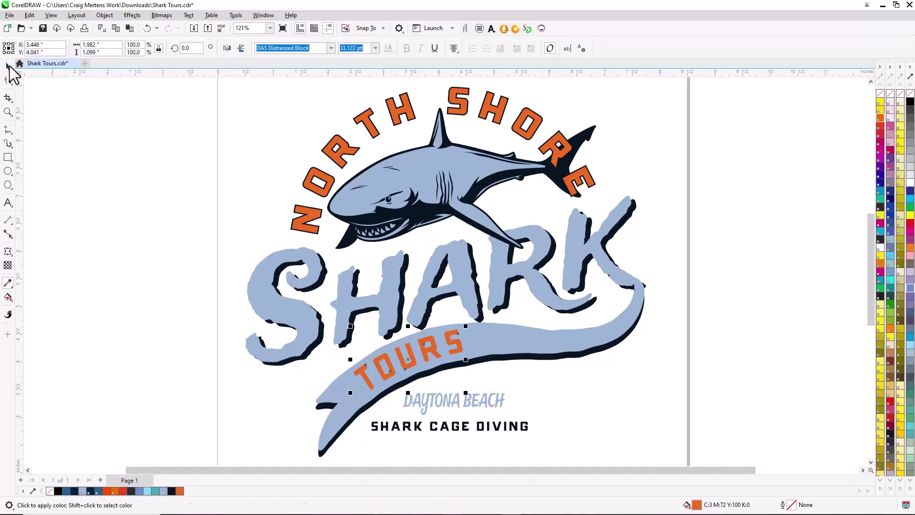
pyautogui.click(131, 150)
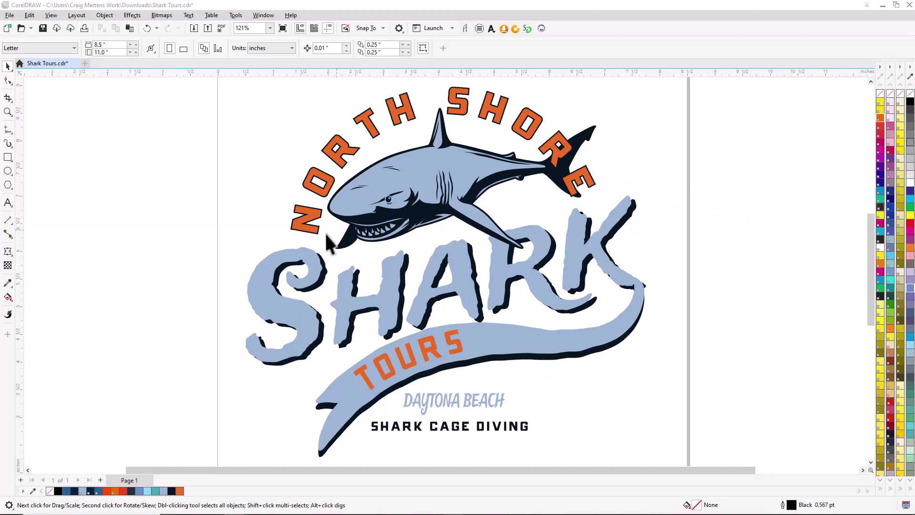
# - Convert all of the design's text and objects, including the SHARK lettering, to curves
pyautogui.click(281, 321)
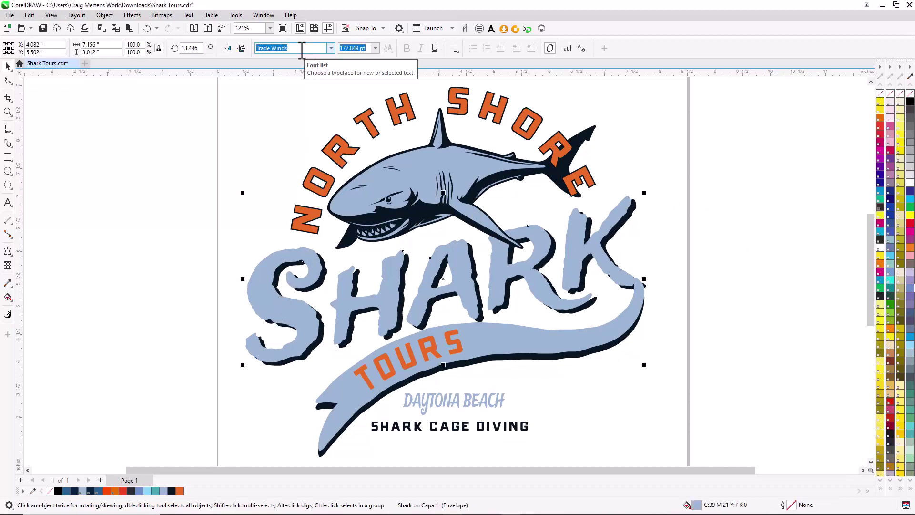
pyautogui.click(205, 160)
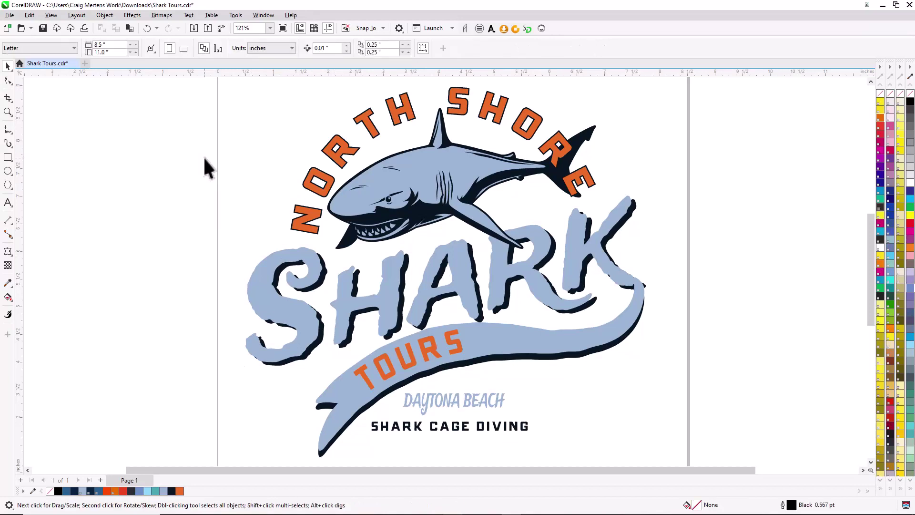
pyautogui.hotkey('ctrl', 'a')
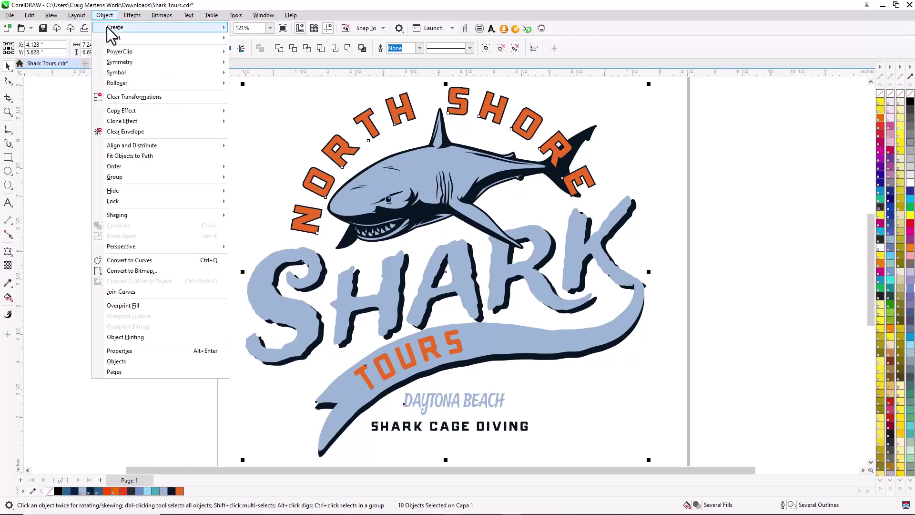
pyautogui.click(147, 262)
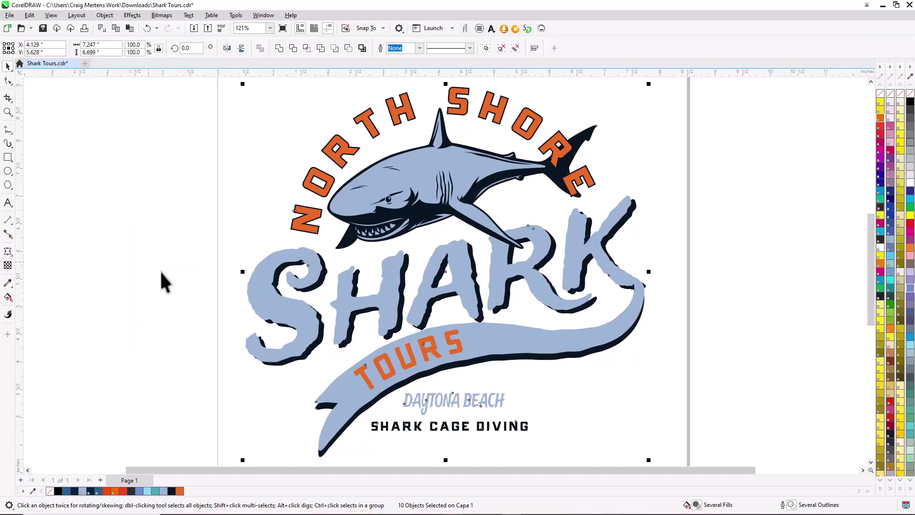
pyautogui.click(178, 304)
pyautogui.click(265, 313)
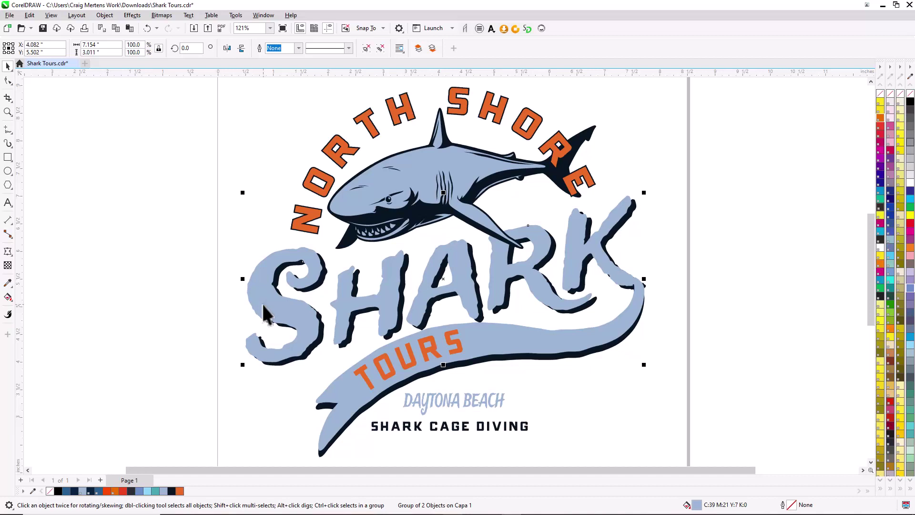
pyautogui.click(259, 104)
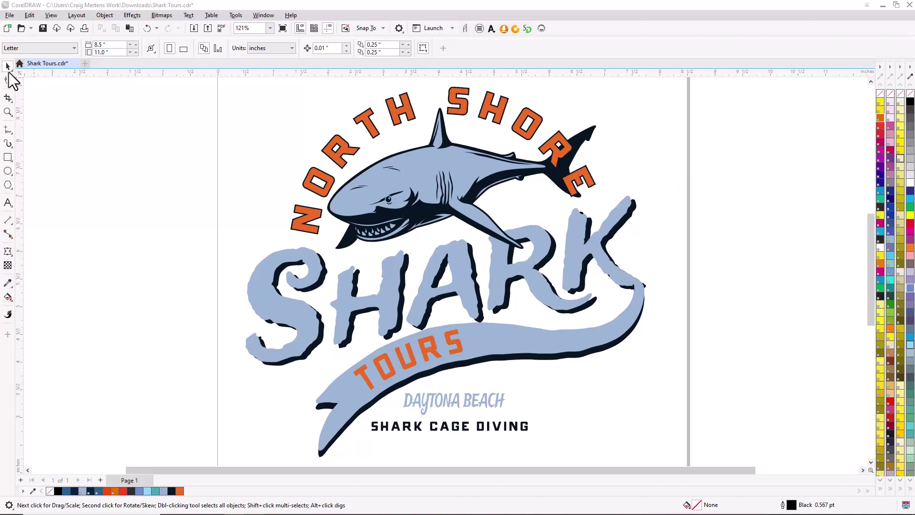
# - Begin publishing the Shark Tours design to PDF using the Editing preset
pyautogui.click(8, 15)
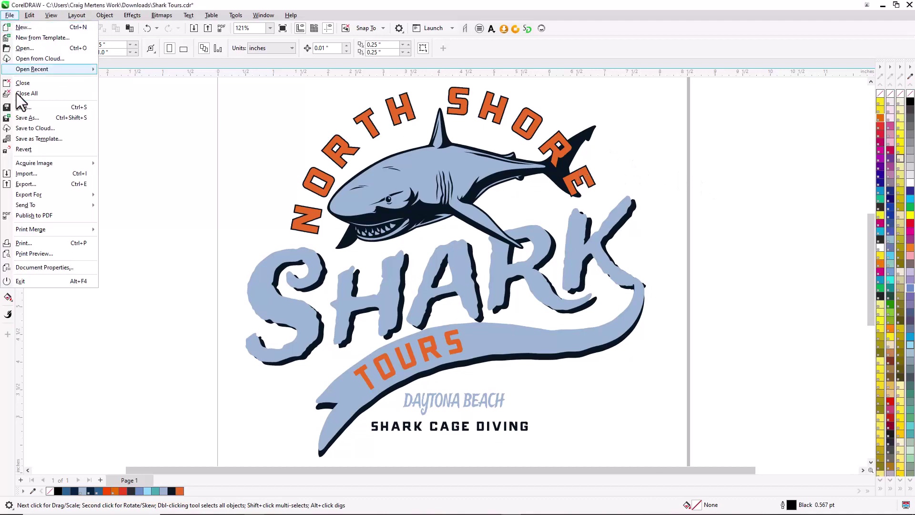
pyautogui.click(35, 215)
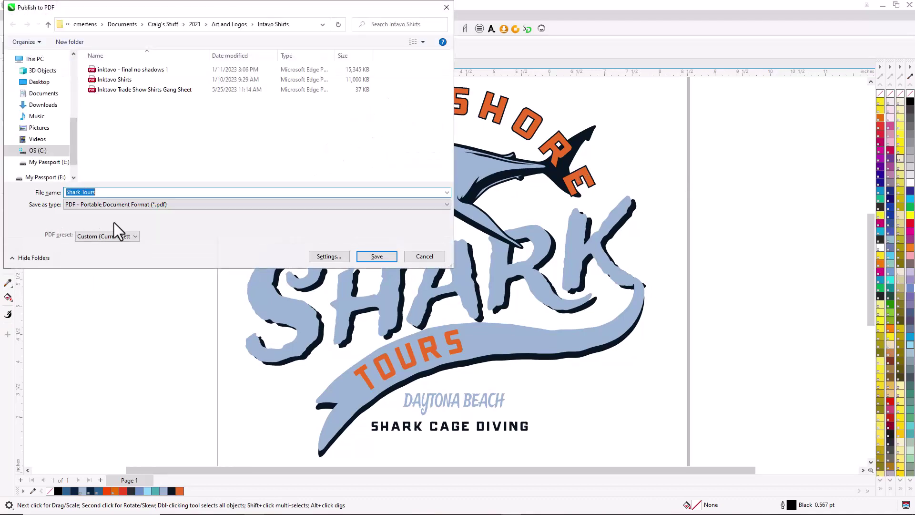
pyautogui.click(125, 236)
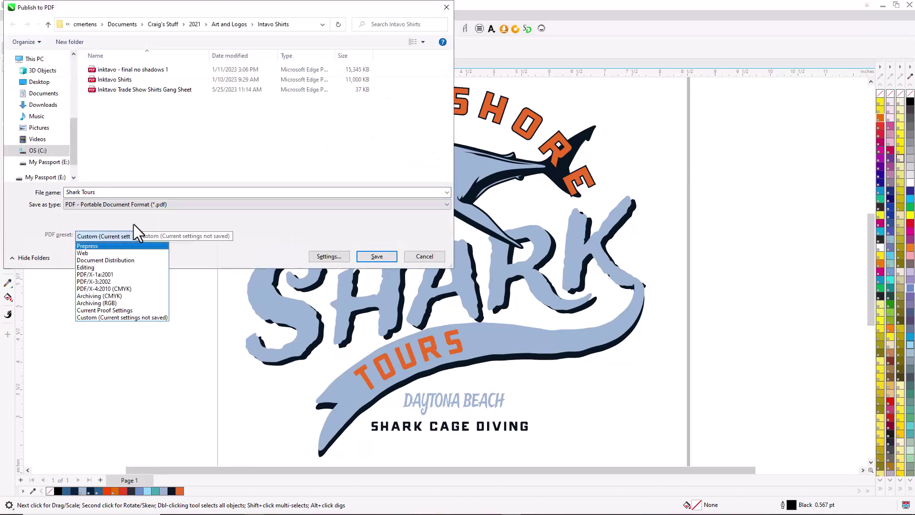
pyautogui.click(85, 267)
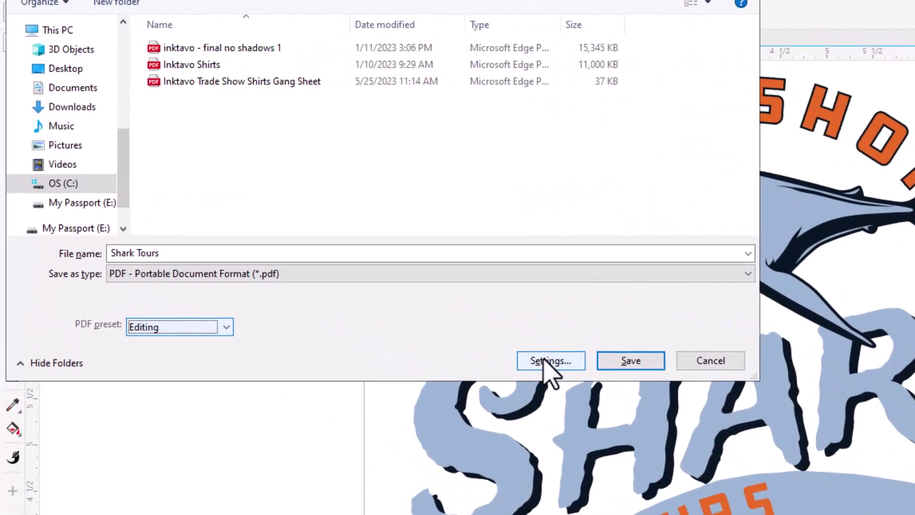
# - Configure the PDF settings to leave color profiles unembedded and export all text as curves
pyautogui.click(326, 257)
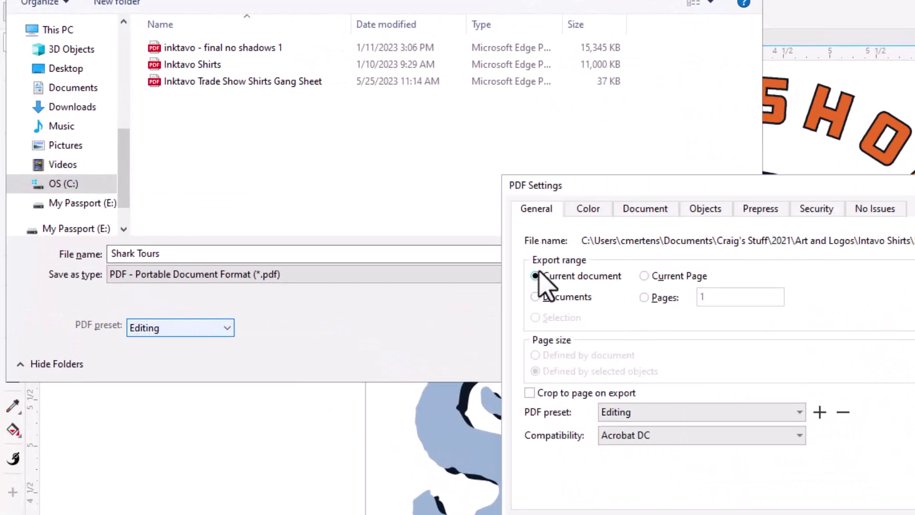
pyautogui.click(590, 208)
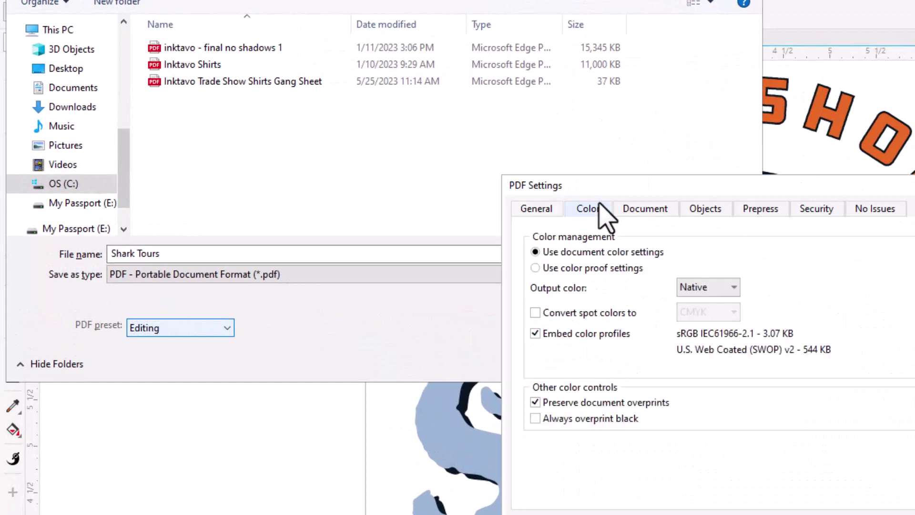
pyautogui.click(535, 333)
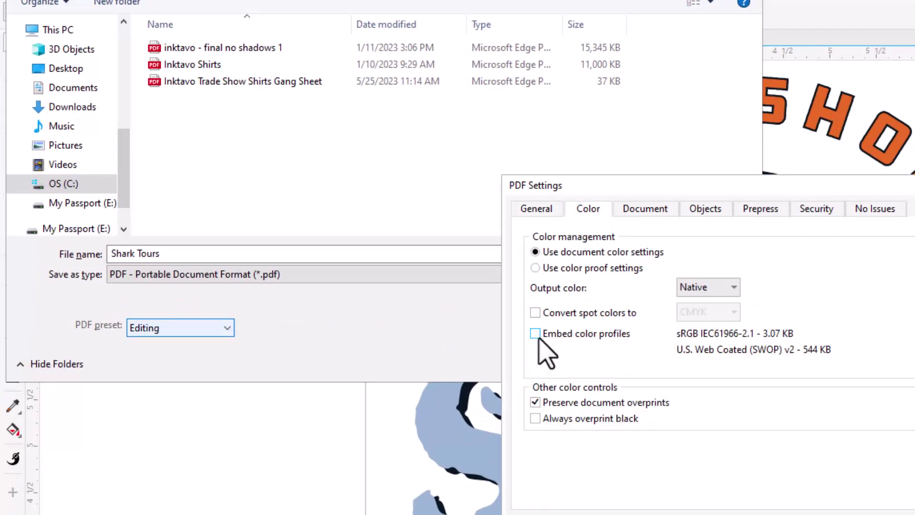
pyautogui.click(712, 209)
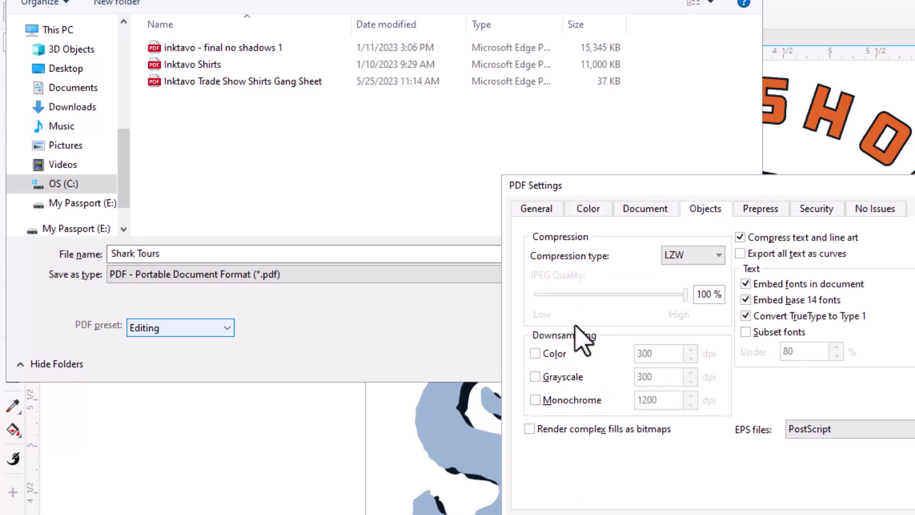
pyautogui.click(740, 255)
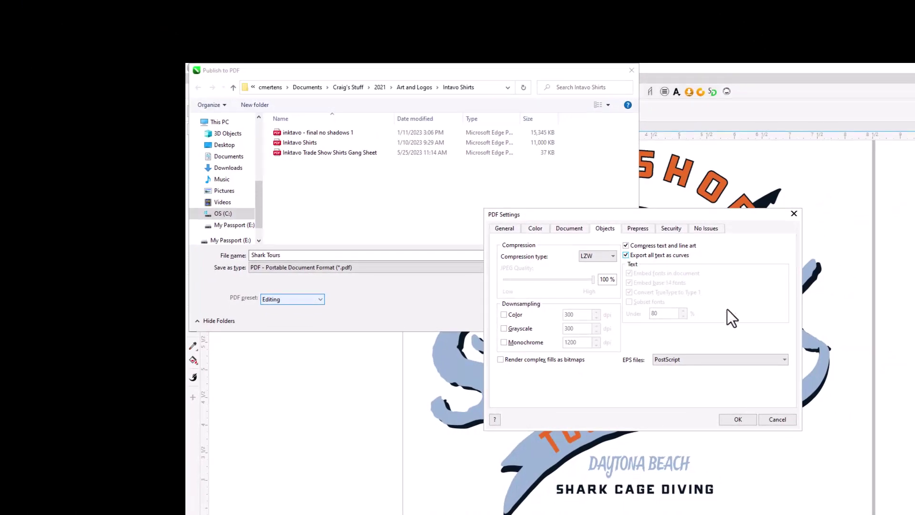
pyautogui.click(738, 420)
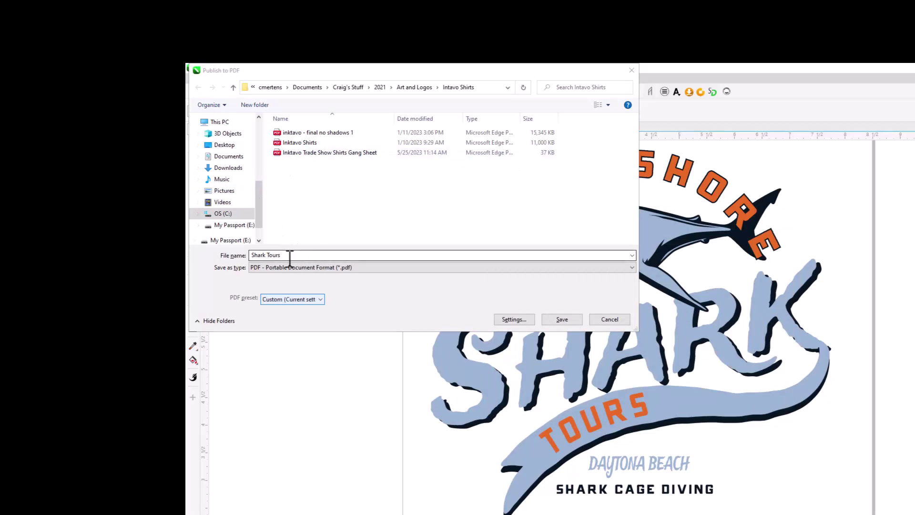
# - Save the PDF as Shark Tours in the Desktop folder
pyautogui.click(228, 145)
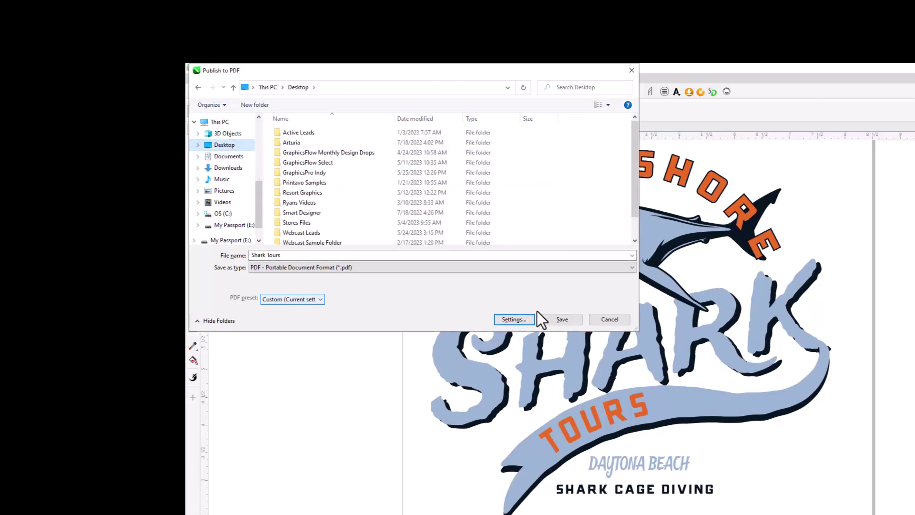
pyautogui.click(570, 321)
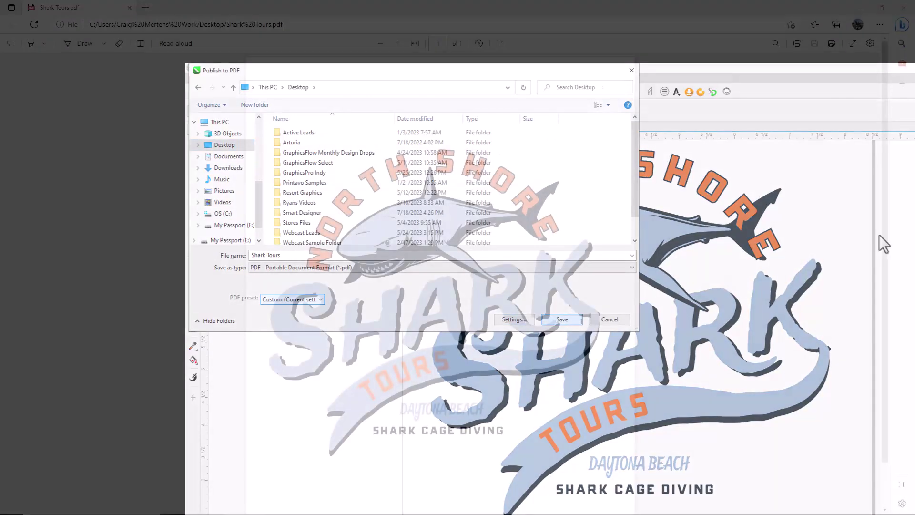